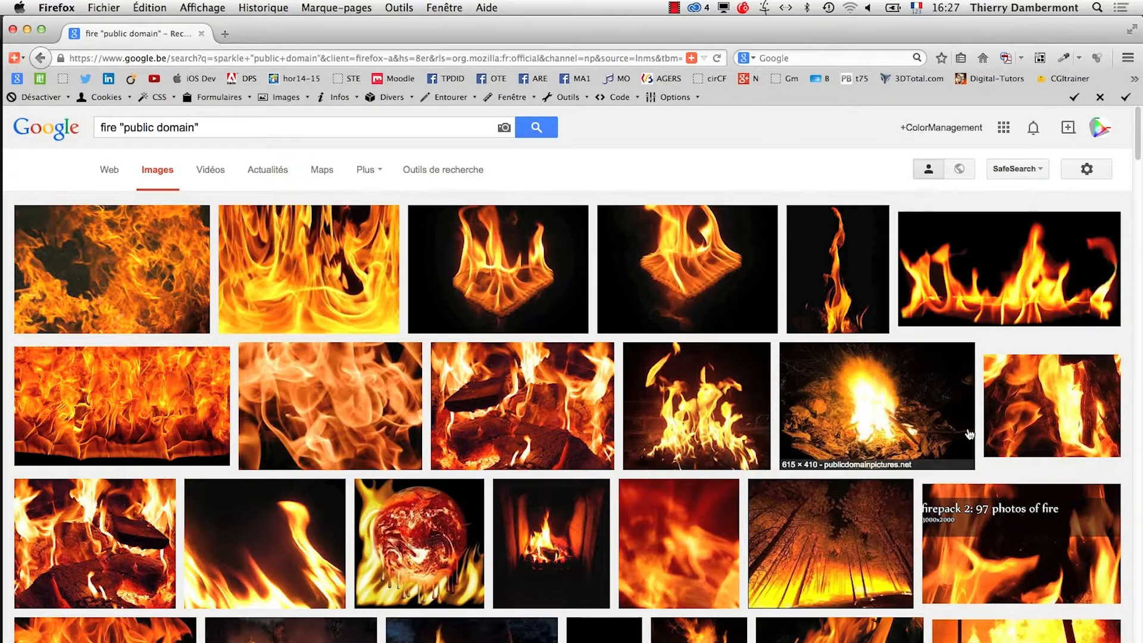
Browse the public-domain fire image results and open the narrow bonfire picture with a black background in a new tab
{"action": "scroll", "coordinate": [965, 439], "scroll_direction": "down", "scroll_amount": 4}
{"action": "scroll", "coordinate": [965, 439], "scroll_direction": "down", "scroll_amount": 10}
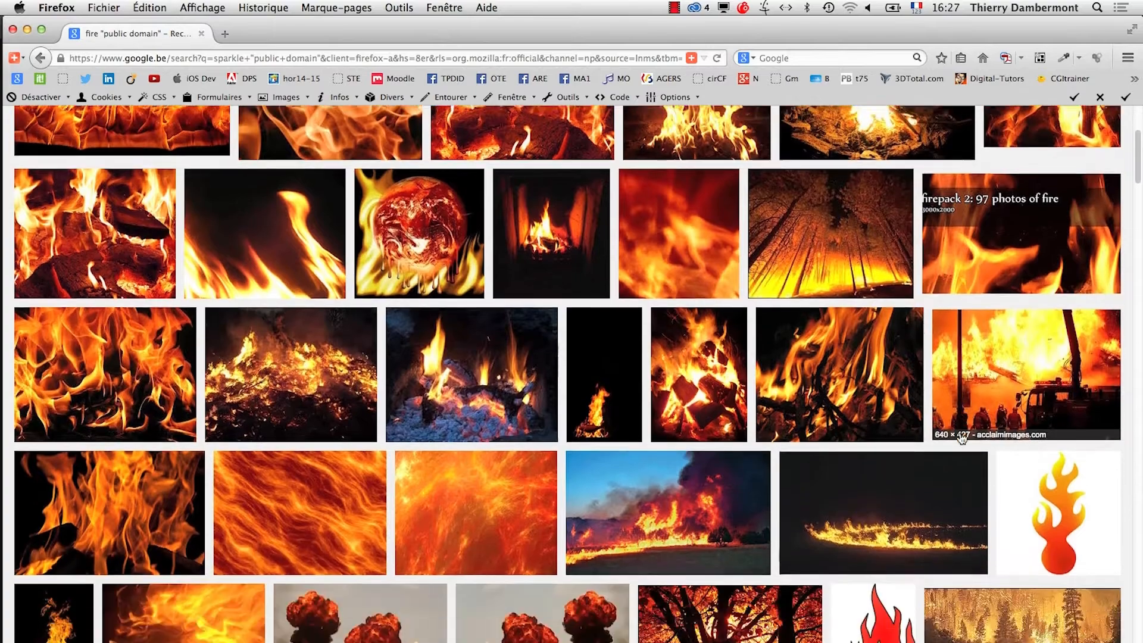
{"action": "scroll", "coordinate": [961, 440], "scroll_direction": "up", "scroll_amount": 3}
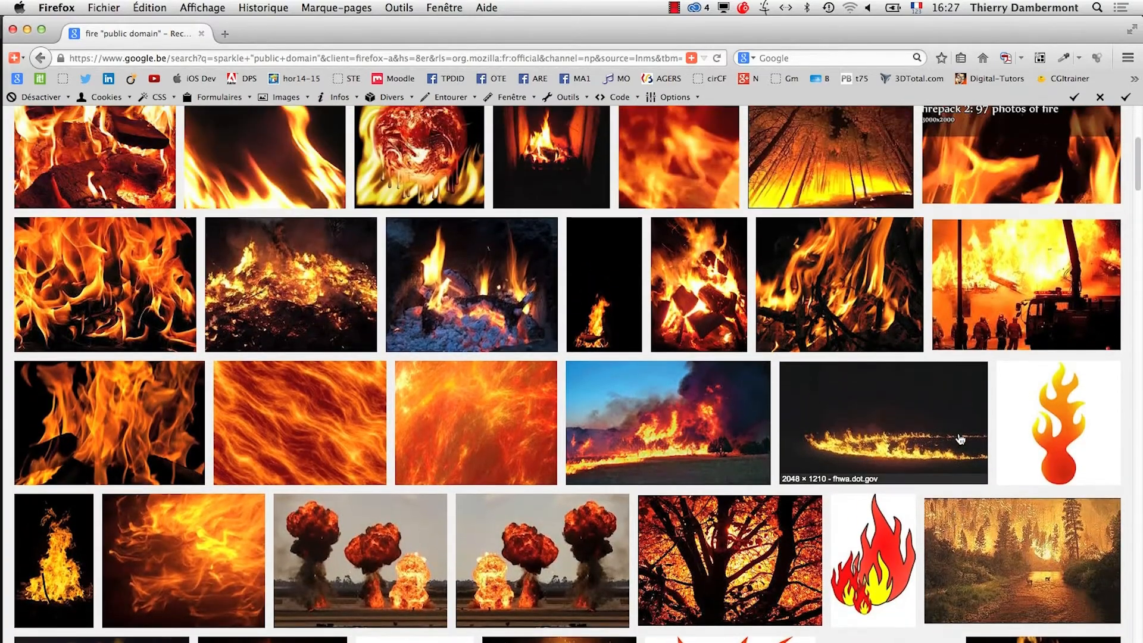
{"action": "scroll", "coordinate": [958, 438], "scroll_direction": "up", "scroll_amount": 10}
{"action": "scroll", "coordinate": [204, 523], "scroll_direction": "down", "scroll_amount": 10}
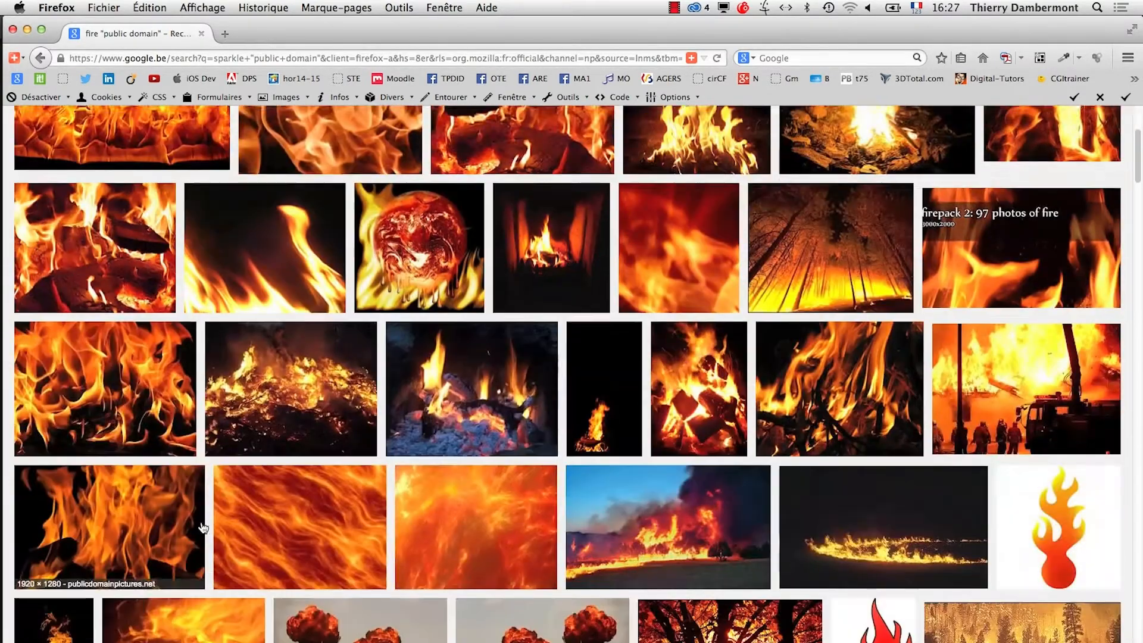
{"action": "right_click", "coordinate": [60, 544]}
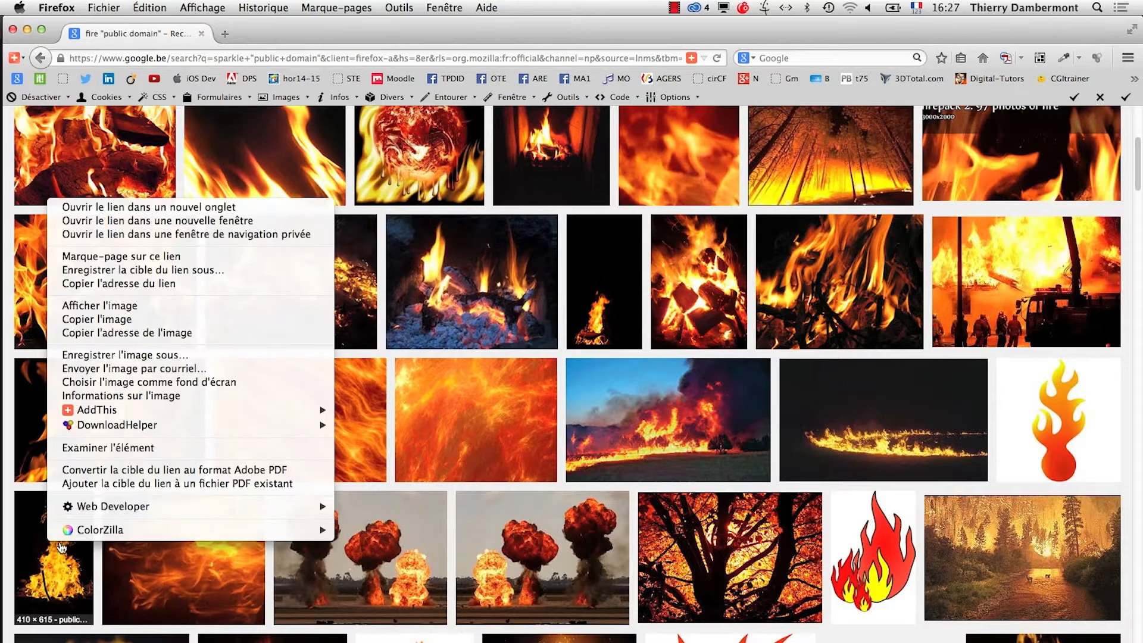
{"action": "left_click", "coordinate": [112, 208]}
{"action": "left_click", "coordinate": [281, 33]}
{"action": "left_click", "coordinate": [885, 498]}
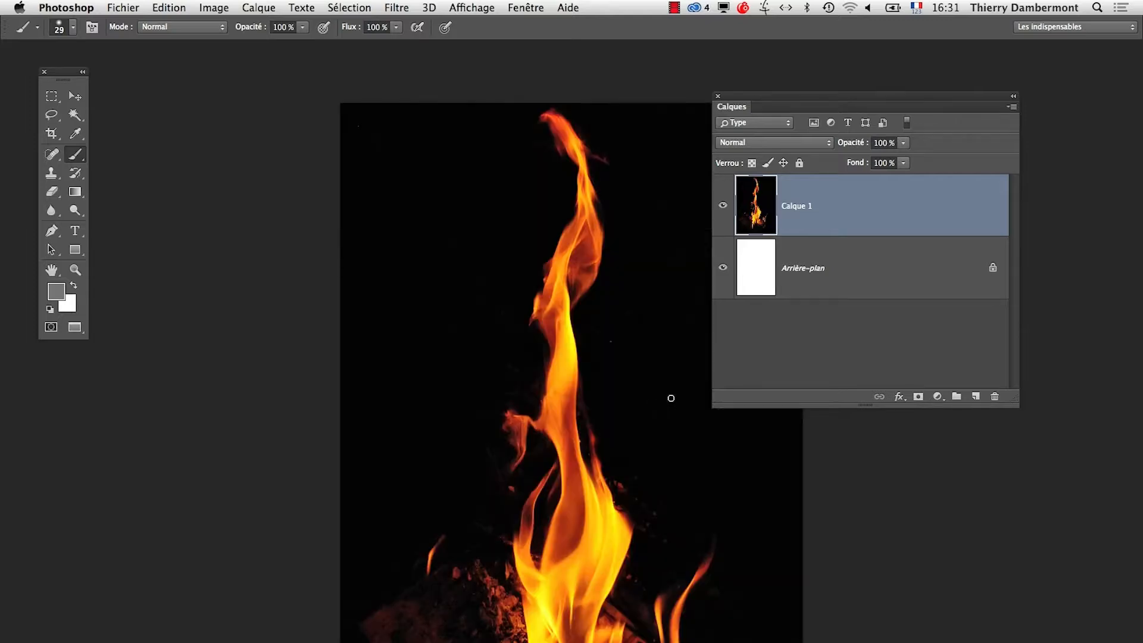
In Photoshop, split the dark This Layer blending slider of the flame layer Calque 1 to 14 / 103, making its black background transparent
{"action": "left_click_drag", "start_coordinate": [595, 303], "coordinate": [404, 282]}
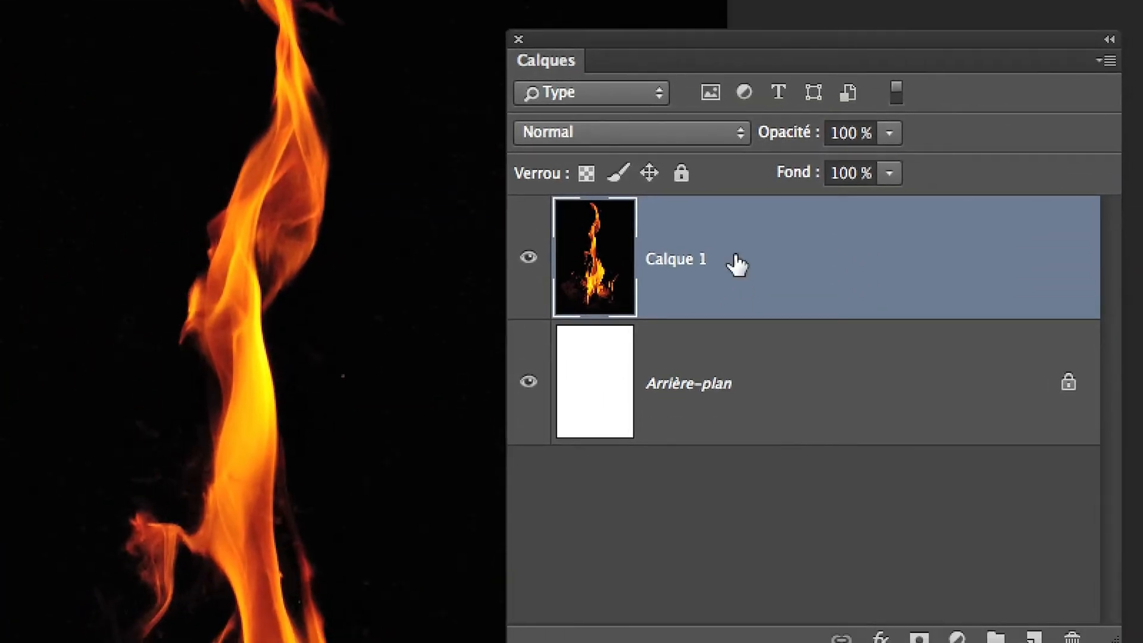
{"action": "double_click", "coordinate": [736, 263]}
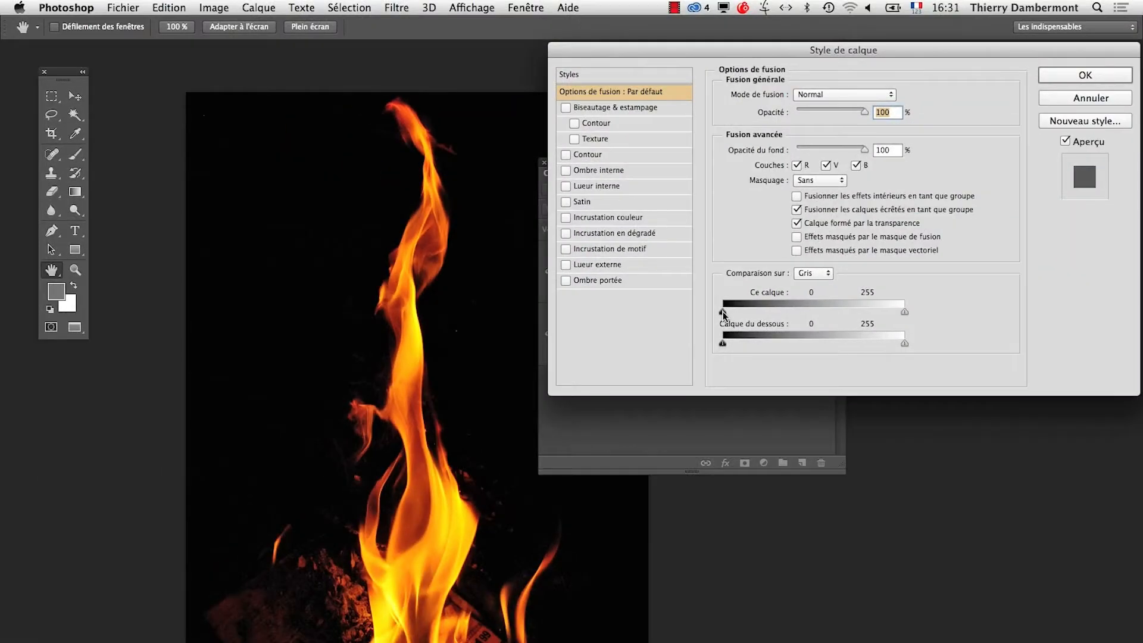
{"action": "left_click_drag", "start_coordinate": [723, 312], "coordinate": [794, 311]}
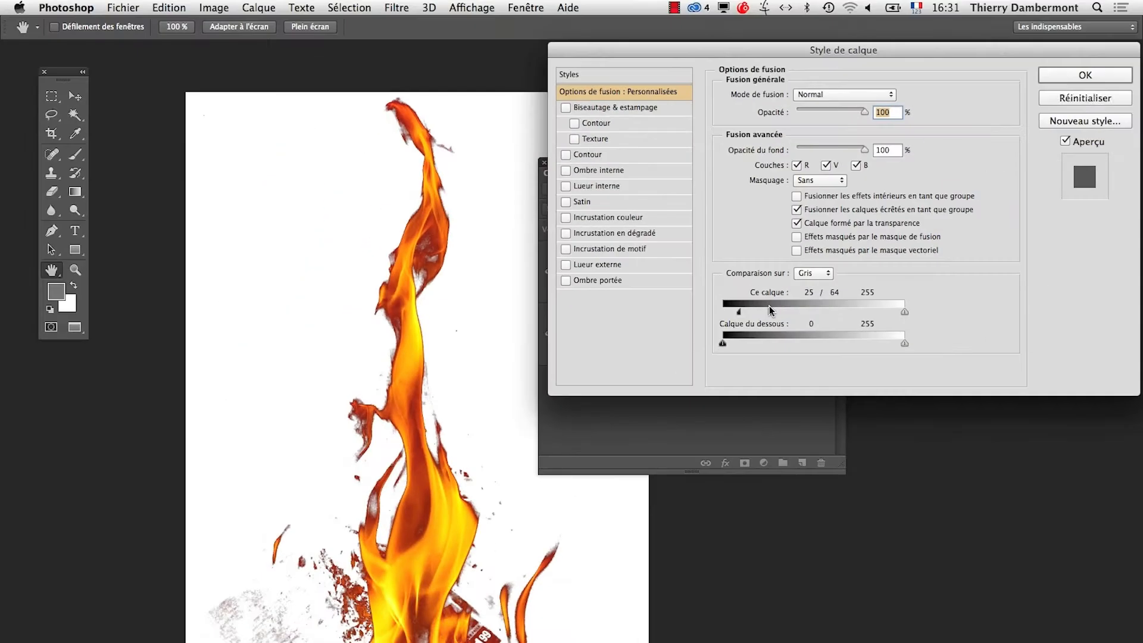
{"action": "left_click_drag", "start_coordinate": [740, 310], "coordinate": [796, 312]}
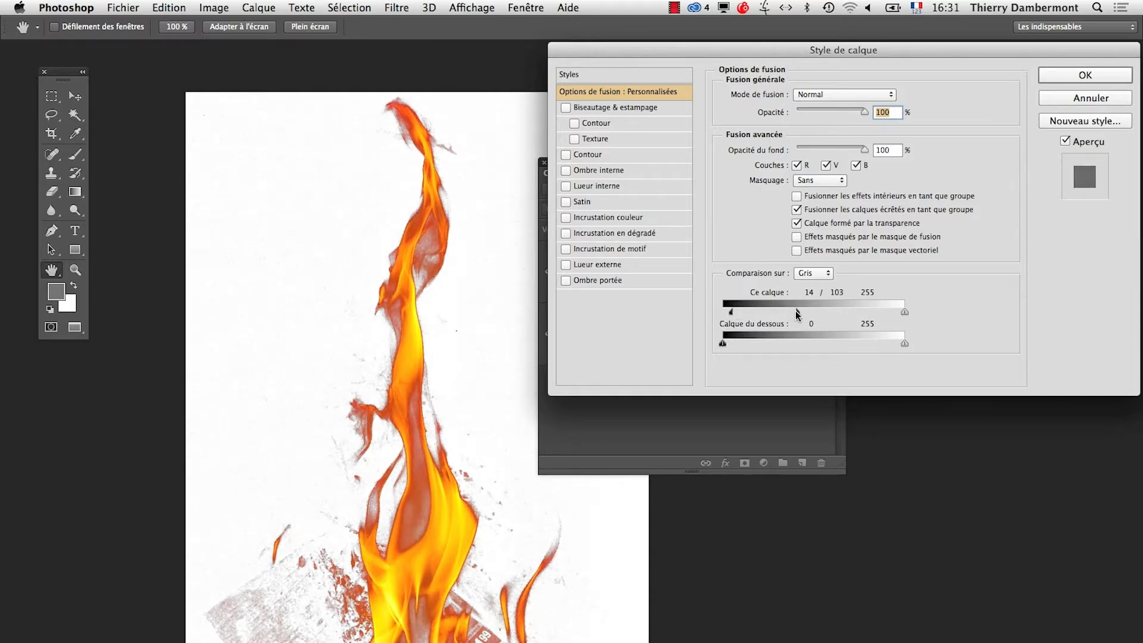
{"action": "left_click", "coordinate": [1084, 75]}
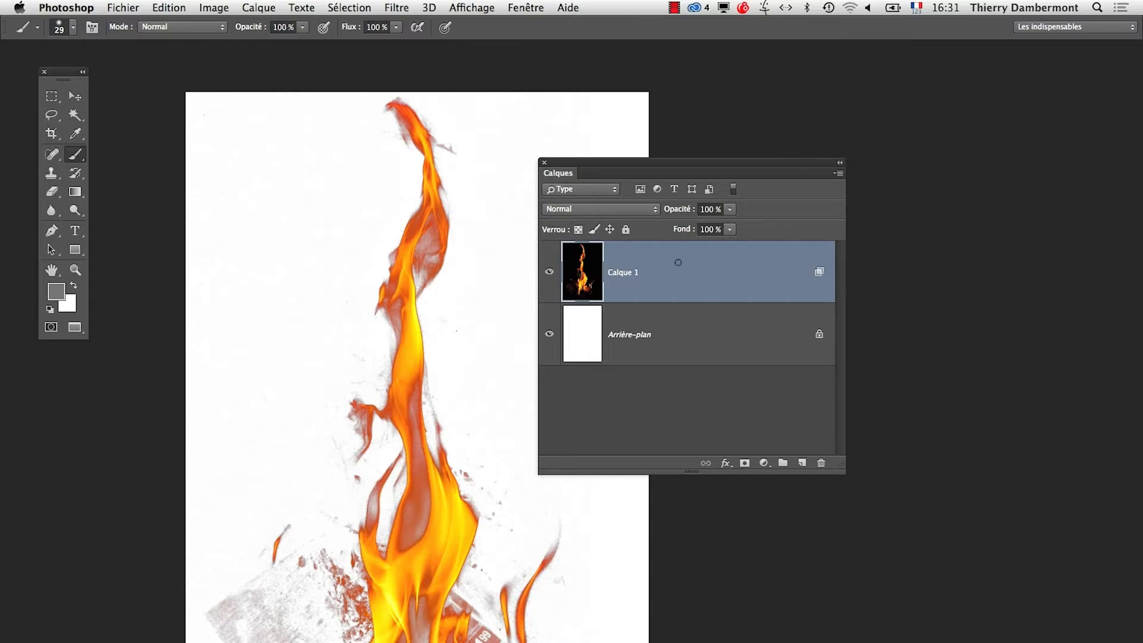
Add a reveal-all layer mask to the flame layer Calque 1
{"action": "left_click", "coordinate": [269, 8]}
{"action": "mouse_move", "coordinate": [338, 191]}
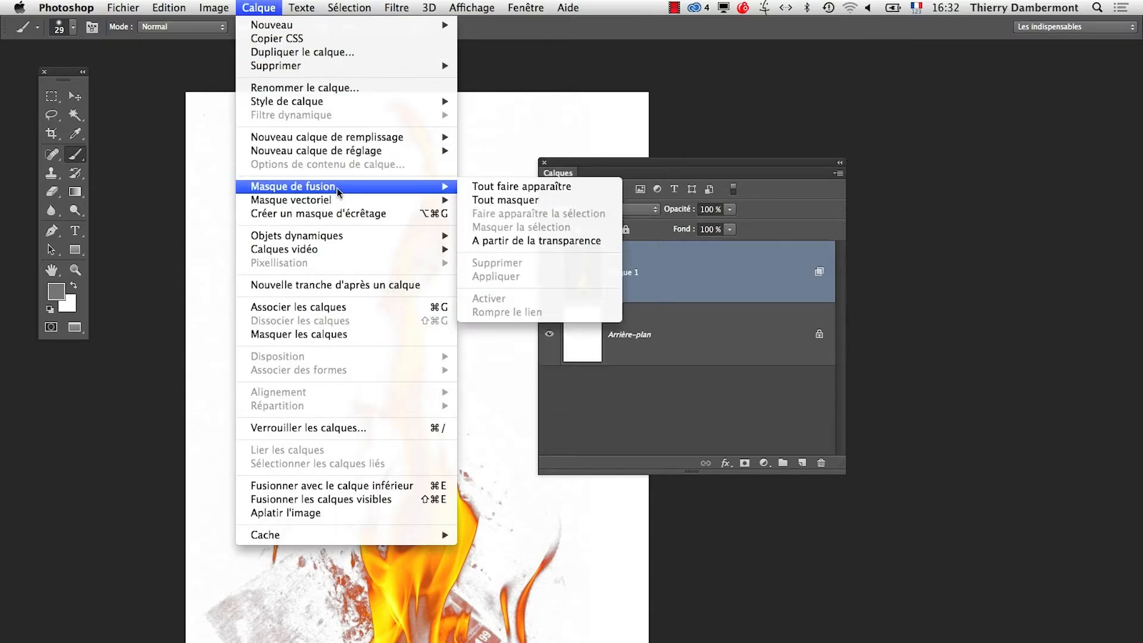
{"action": "left_click", "coordinate": [522, 186]}
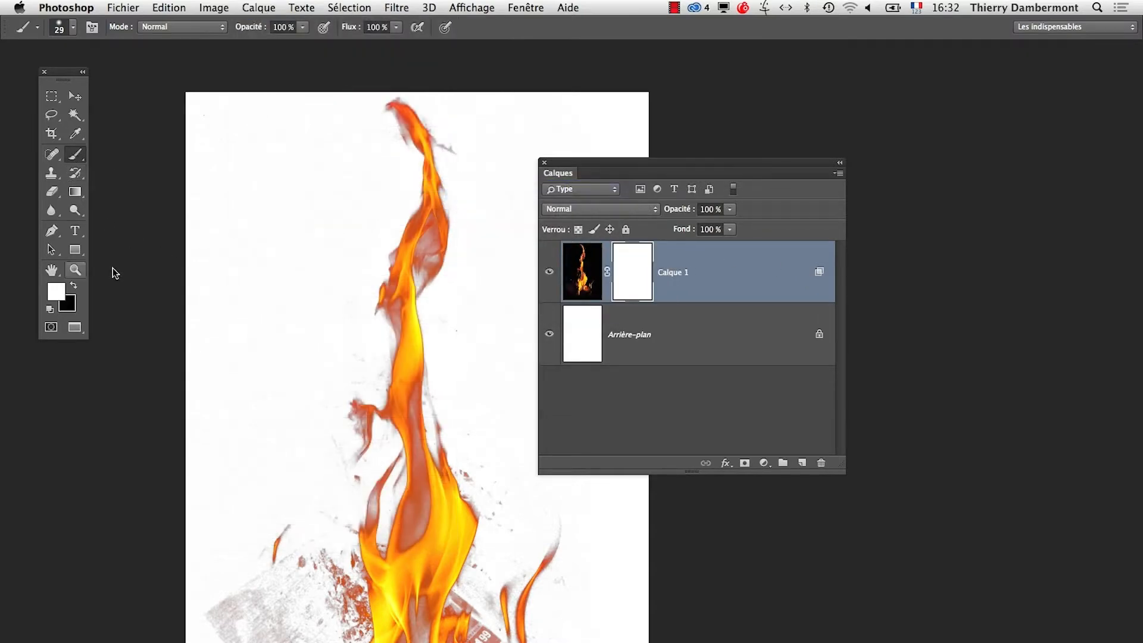
Paint black on the mask with a 478 px brush over the embers around the flame's base, and hide the white background layer
{"action": "left_click_drag", "start_coordinate": [280, 466], "coordinate": [322, 478]}
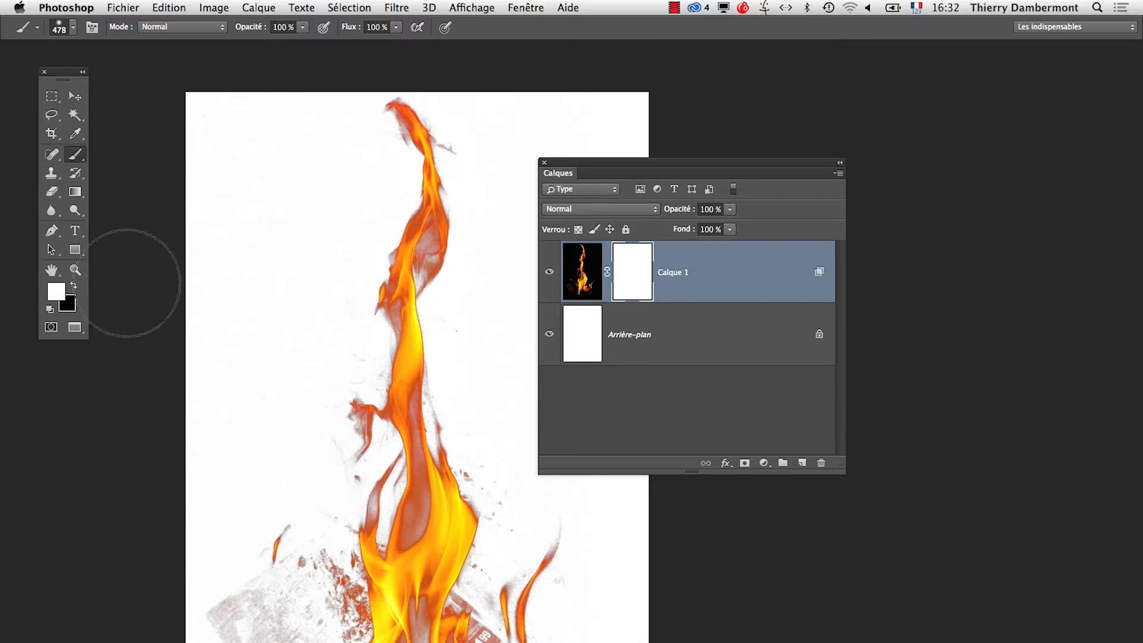
{"action": "left_click", "coordinate": [73, 286]}
{"action": "mouse_move", "coordinate": [323, 544]}
{"action": "left_mouse_down"}
{"action": "mouse_move", "coordinate": [298, 642]}
{"action": "mouse_move", "coordinate": [218, 613]}
{"action": "left_mouse_up"}
{"action": "key", "text": "super+z"}
{"action": "mouse_move", "coordinate": [286, 530]}
{"action": "left_mouse_down"}
{"action": "mouse_move", "coordinate": [289, 642]}
{"action": "mouse_move", "coordinate": [244, 642]}
{"action": "left_mouse_up"}
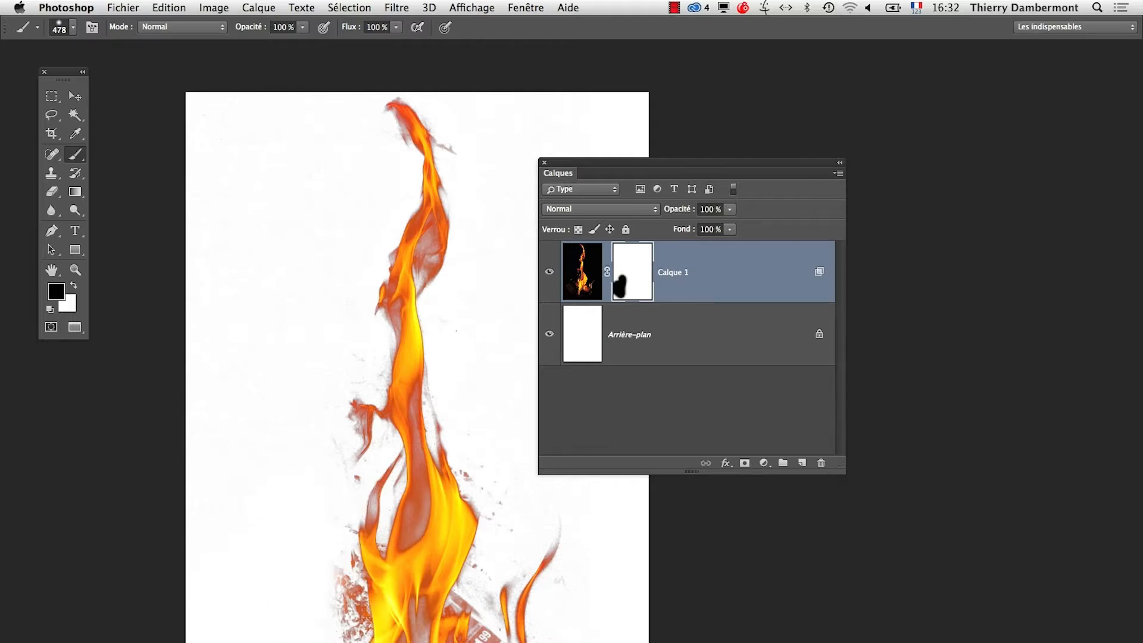
{"action": "mouse_move", "coordinate": [498, 642]}
{"action": "left_mouse_down"}
{"action": "mouse_move", "coordinate": [532, 627]}
{"action": "mouse_move", "coordinate": [503, 642]}
{"action": "left_mouse_up"}
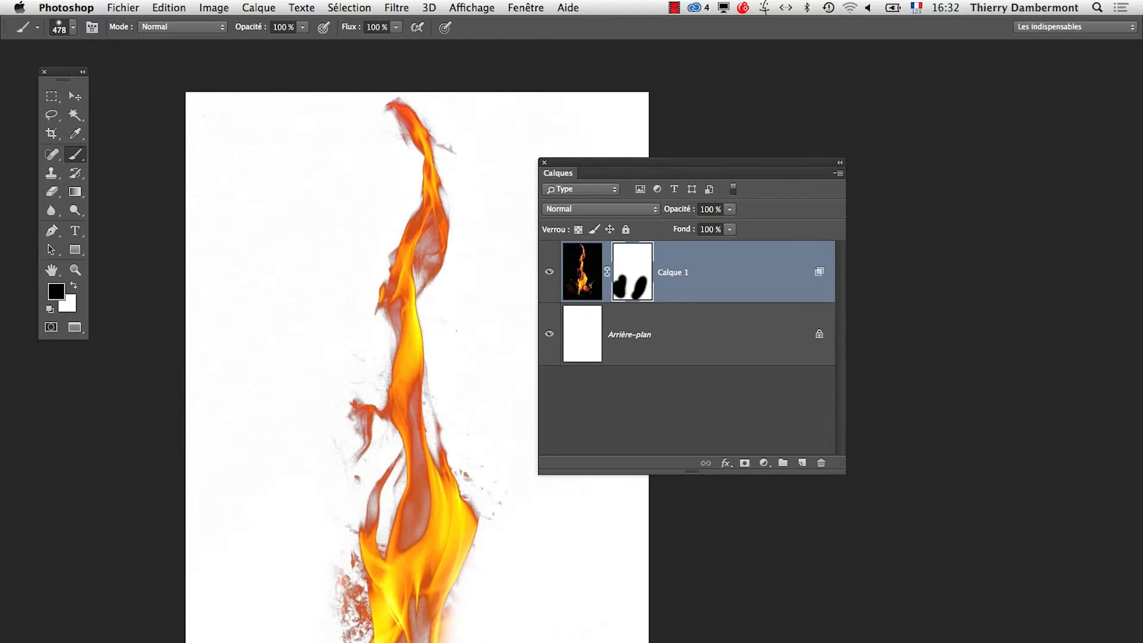
{"action": "left_click_drag", "start_coordinate": [286, 557], "coordinate": [334, 642]}
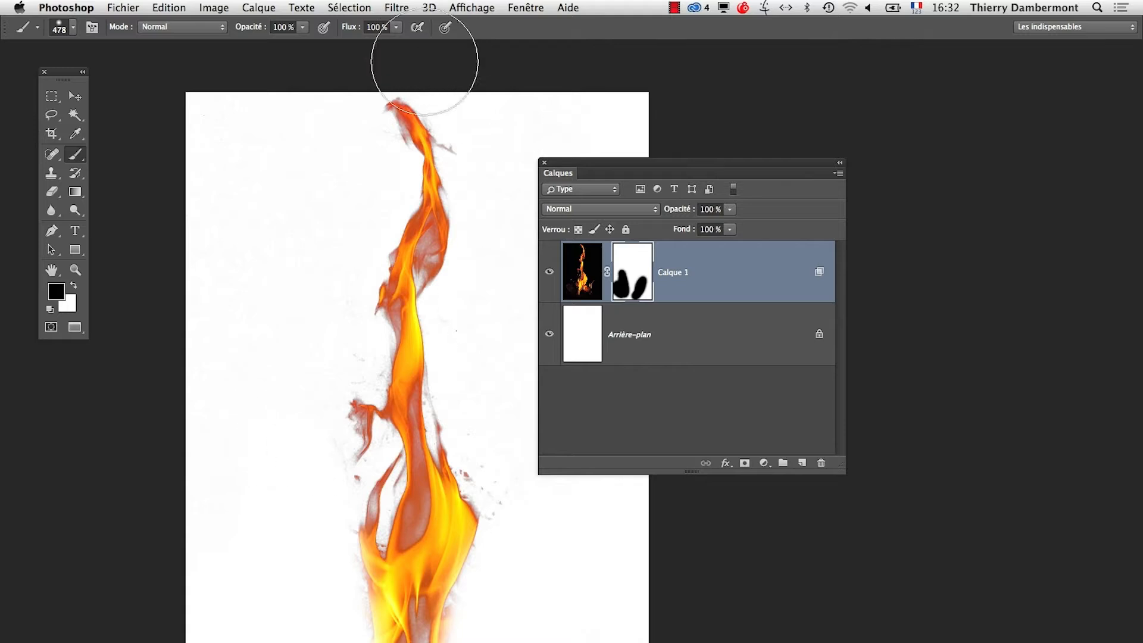
{"action": "left_click", "coordinate": [550, 334]}
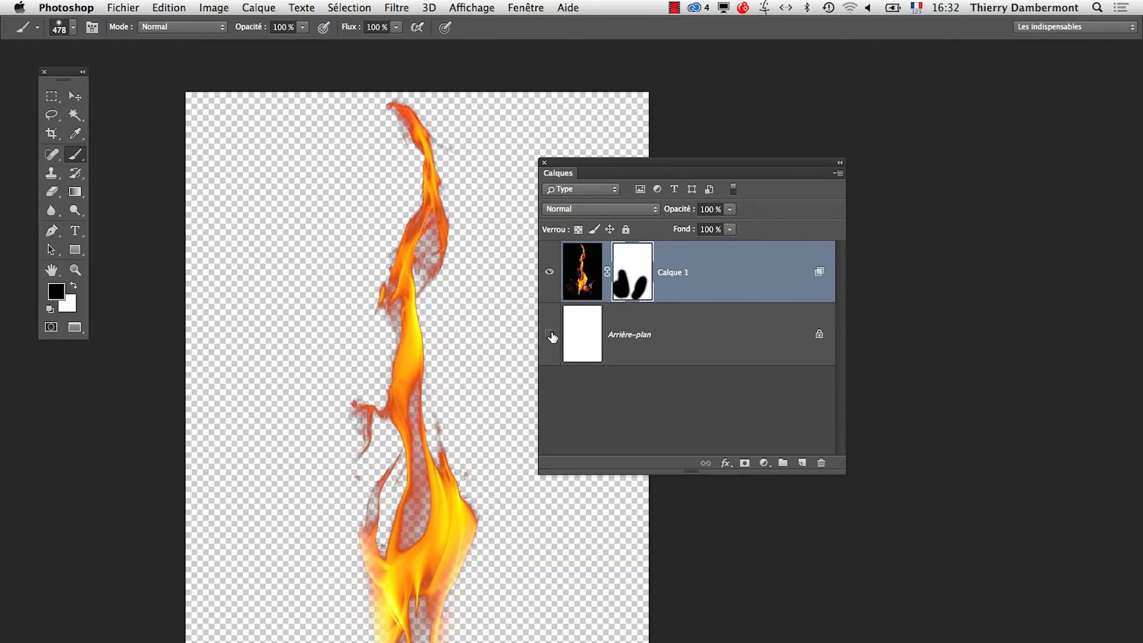
In the sparks document, split Calque 1's dark This Layer blending slider to 71 / 191 and hide the white background layer
{"action": "left_click_drag", "start_coordinate": [631, 169], "coordinate": [798, 148]}
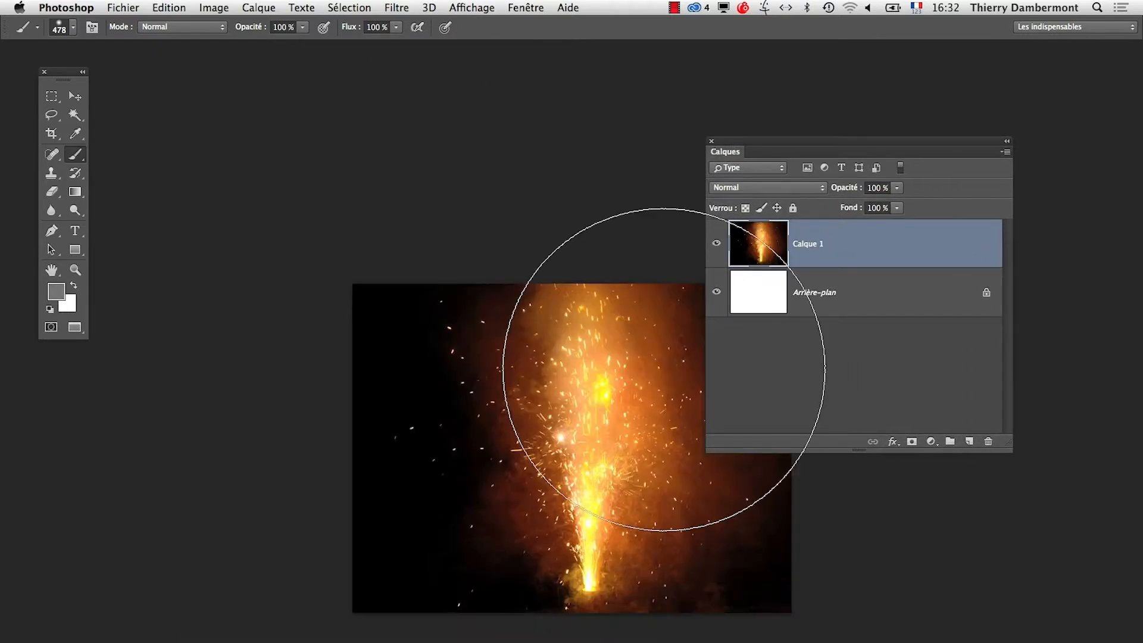
{"action": "left_click_drag", "start_coordinate": [523, 375], "coordinate": [497, 351]}
{"action": "left_click", "coordinate": [497, 368], "text": "super"}
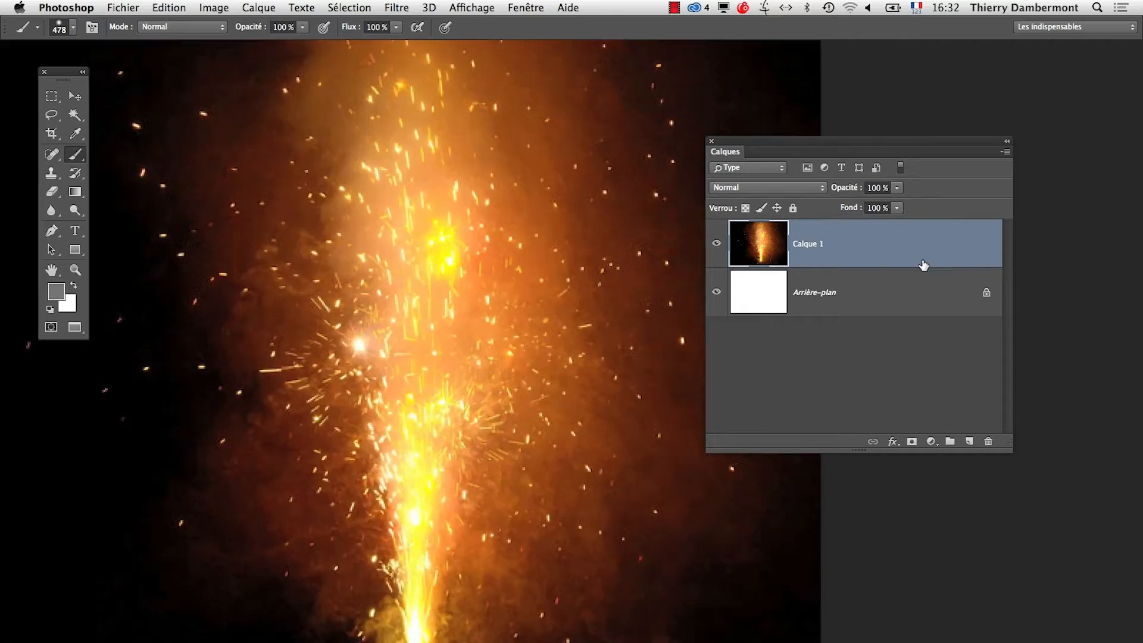
{"action": "key", "text": "h"}
{"action": "double_click", "coordinate": [868, 242]}
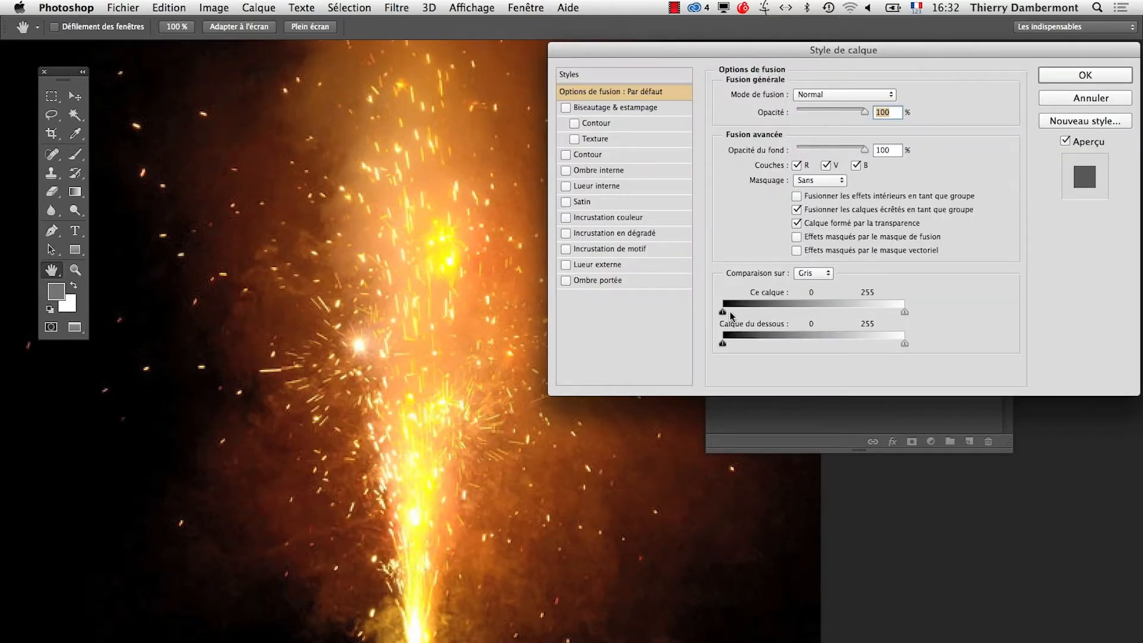
{"action": "left_click_drag", "start_coordinate": [723, 312], "coordinate": [748, 313]}
{"action": "left_click", "coordinate": [428, 358], "text": "alt"}
{"action": "left_click_drag", "start_coordinate": [452, 376], "coordinate": [381, 346]}
{"action": "left_click_drag", "start_coordinate": [751, 312], "coordinate": [856, 311]}
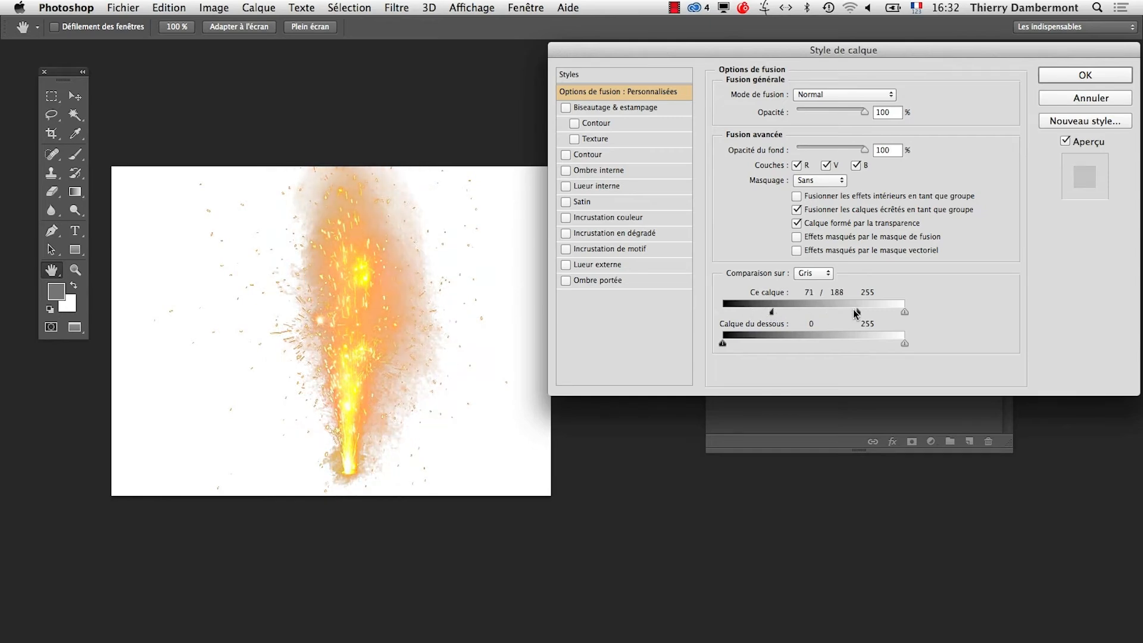
{"action": "left_click", "coordinate": [417, 342], "text": "super"}
{"action": "left_click", "coordinate": [415, 342], "text": "super"}
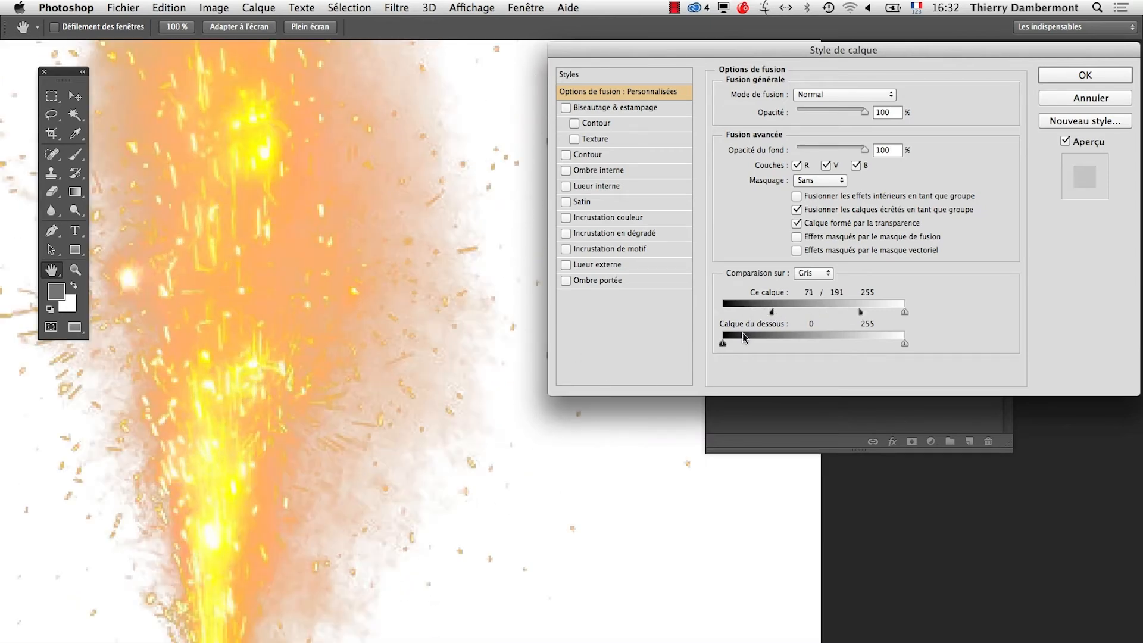
{"action": "left_click", "coordinate": [1080, 75]}
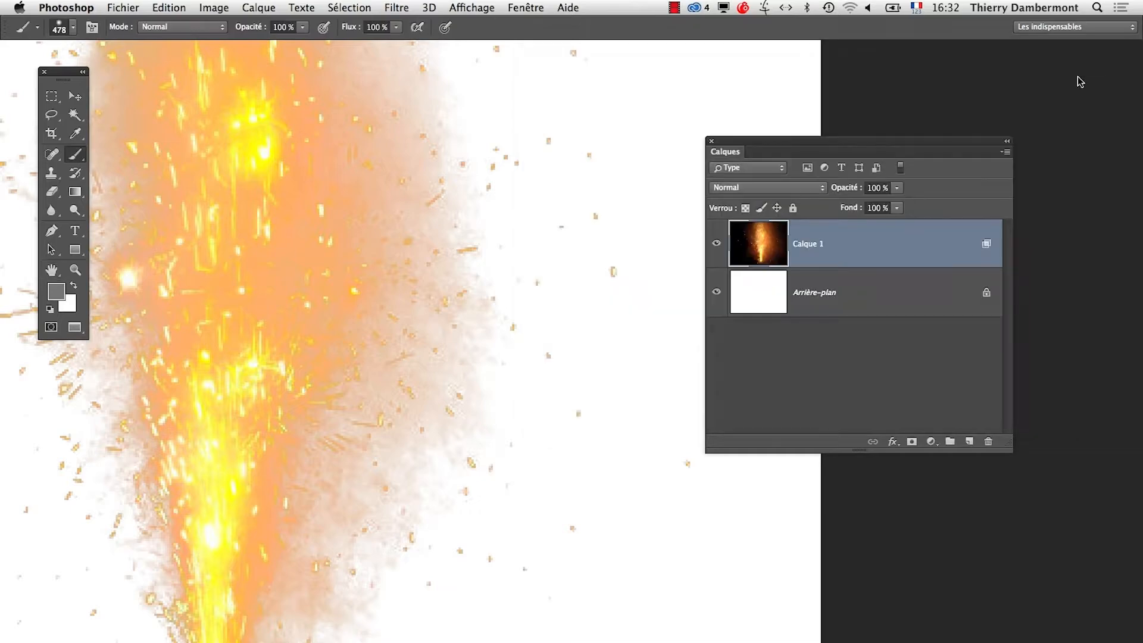
{"action": "left_click", "coordinate": [717, 293]}
Open the image desert.jpg
{"action": "key", "text": "super+0"}
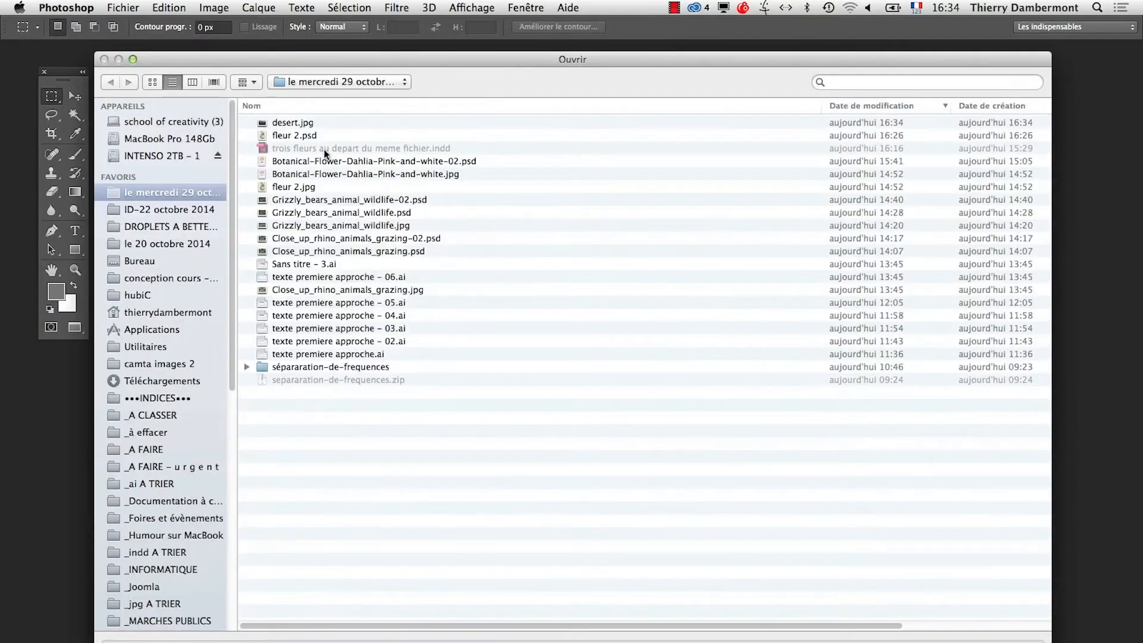
{"action": "left_click", "coordinate": [283, 125]}
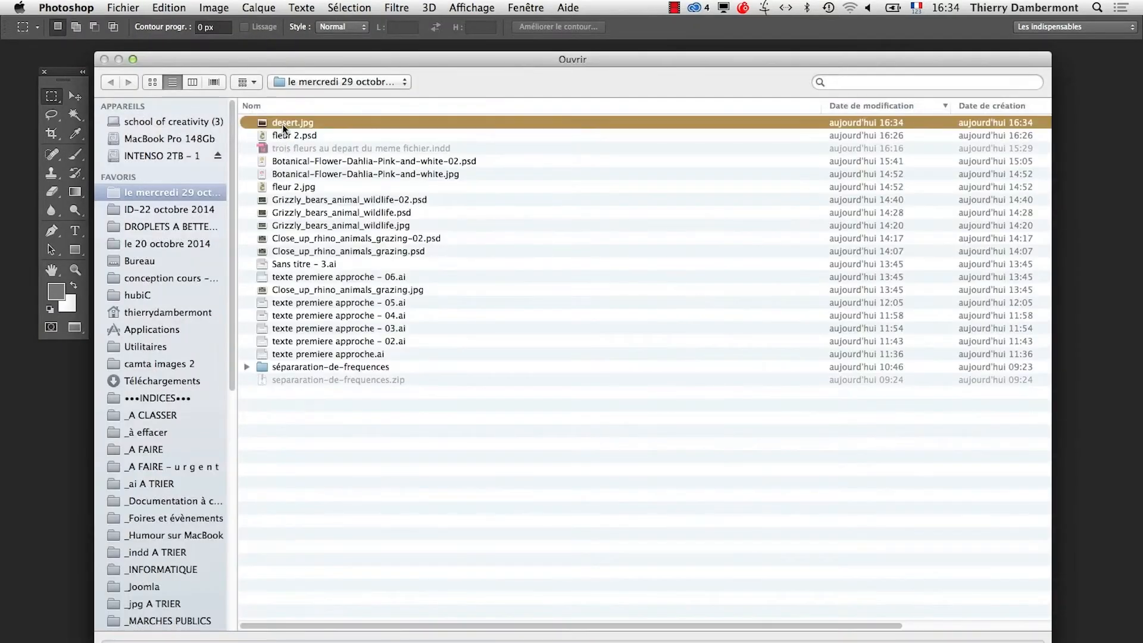
{"action": "key", "text": "Return"}
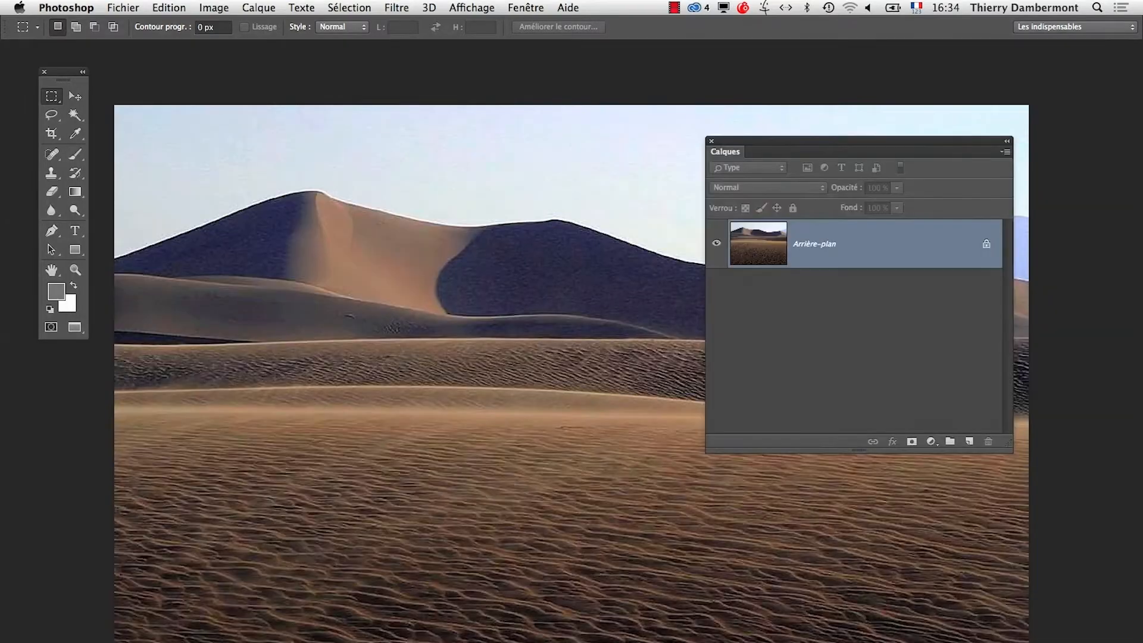
Return to the standard screen mode and move the desert window aside so the sparks document is accessible next to it
{"action": "key", "text": "super+minus"}
{"action": "key", "text": "super+minus"}
{"action": "key", "text": "f"}
{"action": "key", "text": "f"}
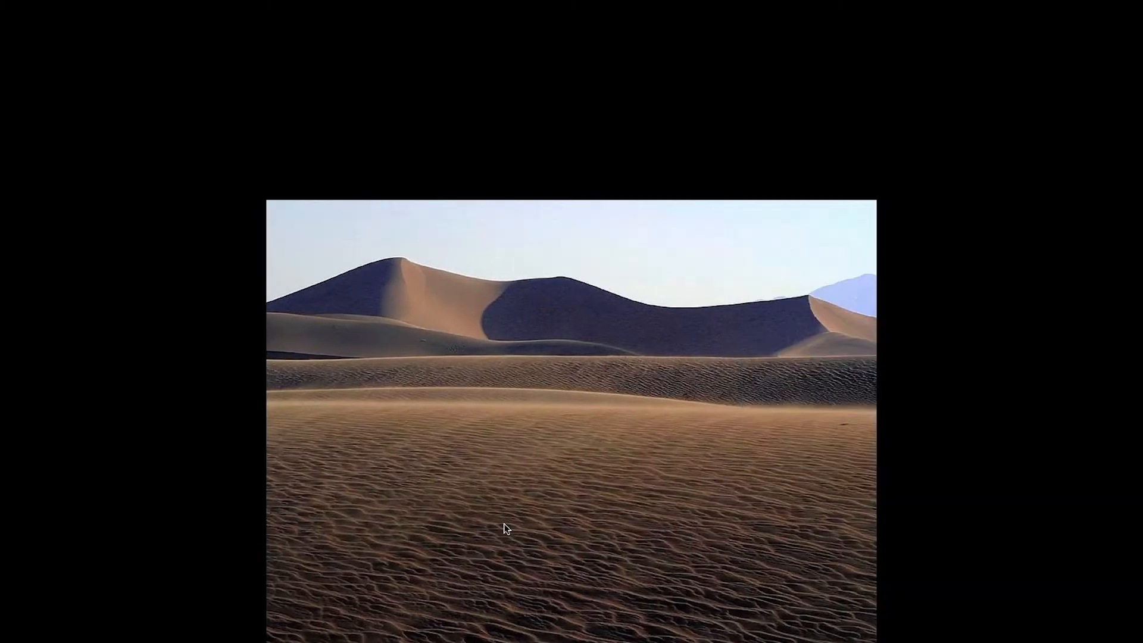
{"action": "key", "text": "f"}
{"action": "left_click_drag", "start_coordinate": [629, 49], "coordinate": [694, 408]}
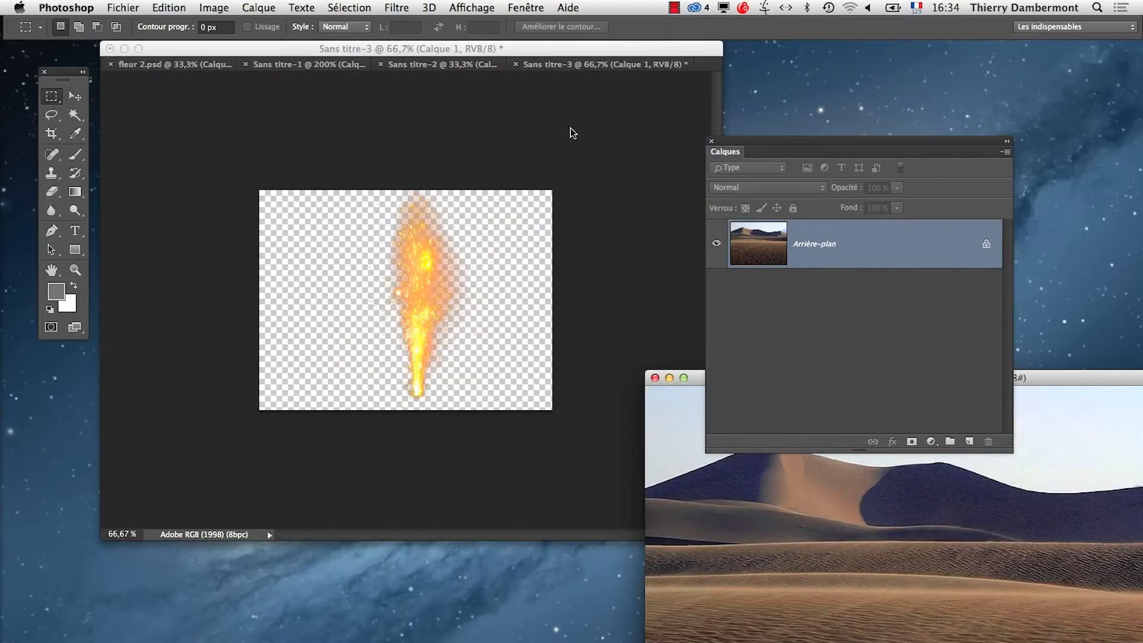
Copy the sparks layer Calque 1 from Sans titre-3 into the desert document, placing it over the sand
{"action": "left_click", "coordinate": [583, 51]}
{"action": "left_click", "coordinate": [74, 96]}
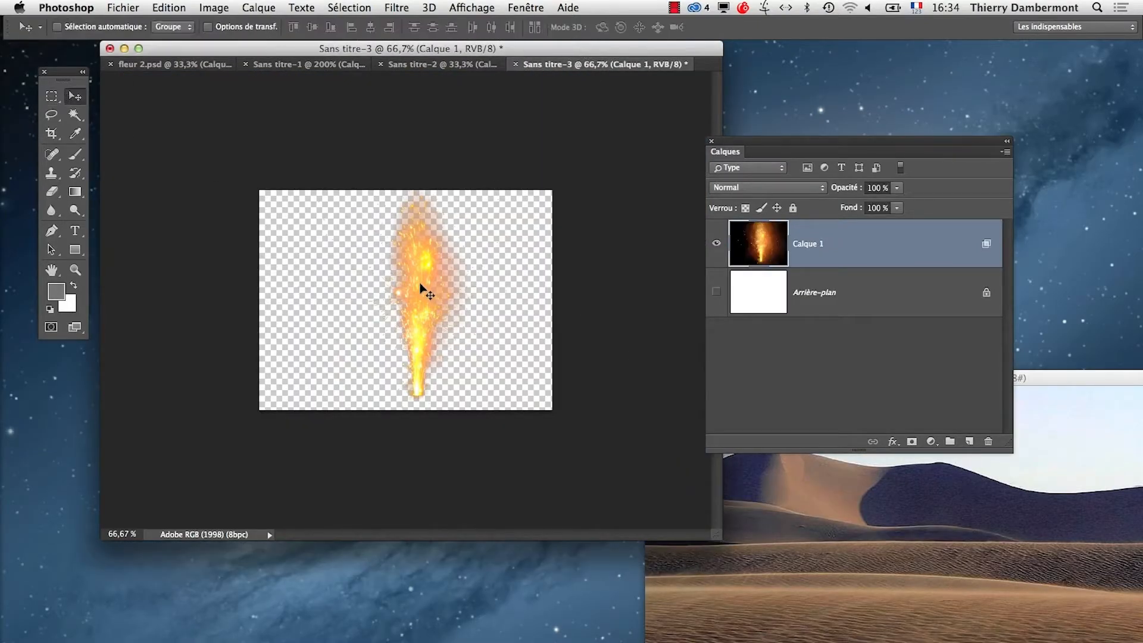
{"action": "left_click_drag", "start_coordinate": [421, 289], "coordinate": [825, 632]}
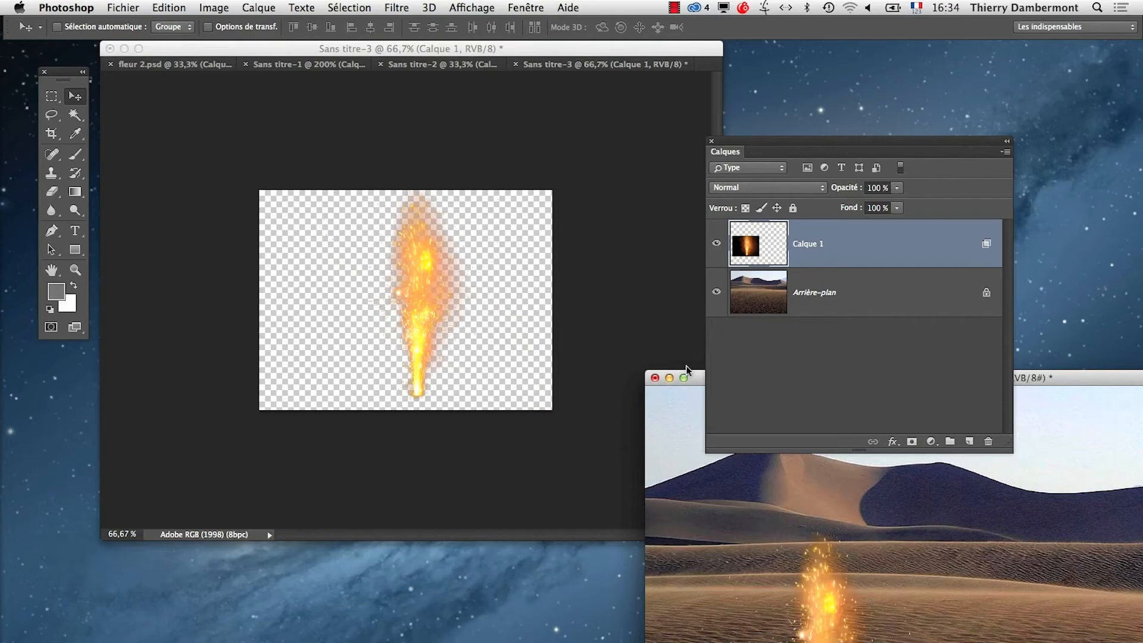
Show the desert document in full-screen mode with menus and examine up close how the sparks blend with the sand
{"action": "left_click_drag", "start_coordinate": [686, 378], "coordinate": [194, 178]}
{"action": "key", "text": "f"}
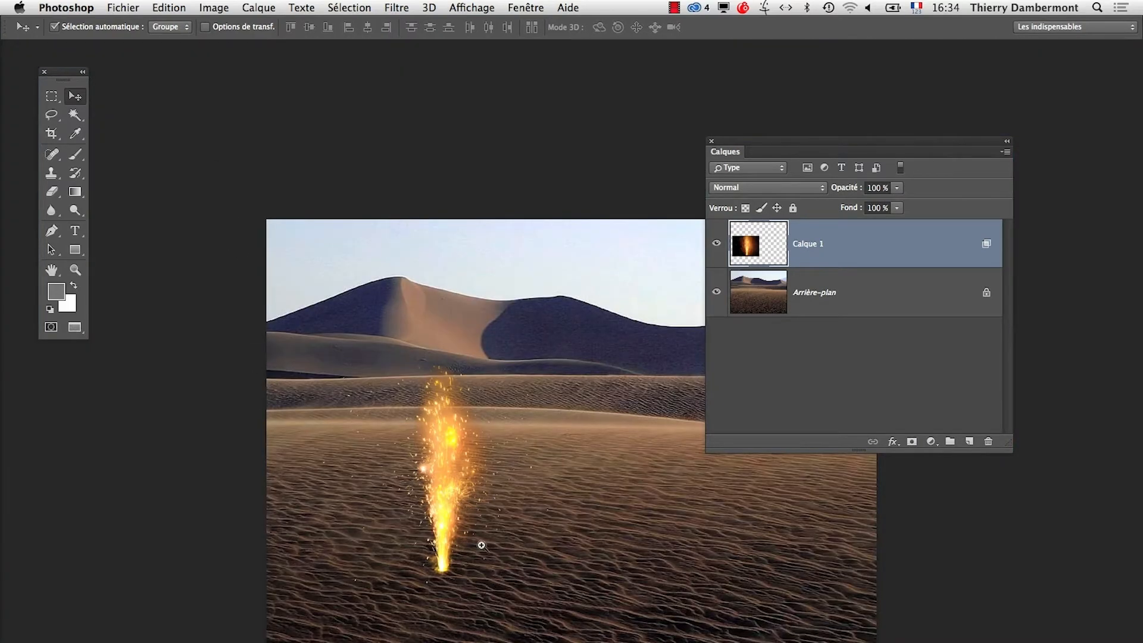
{"action": "left_click", "coordinate": [481, 543], "text": "super"}
{"action": "left_click", "coordinate": [478, 536], "text": "super"}
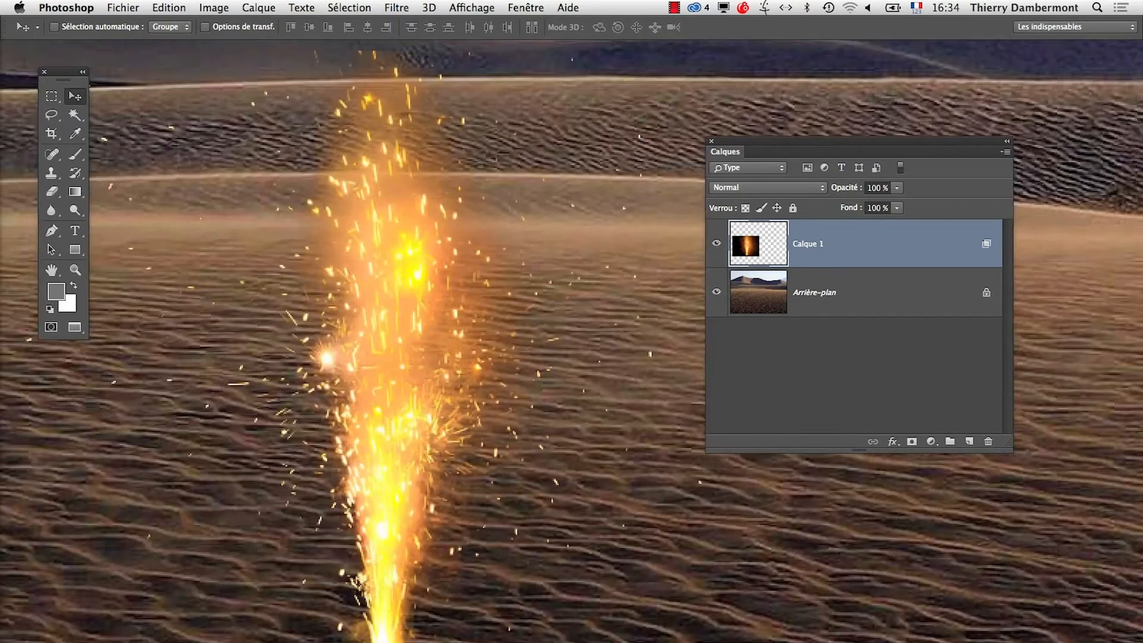
{"action": "left_click_drag", "start_coordinate": [480, 381], "coordinate": [451, 530]}
{"action": "left_click", "coordinate": [622, 641], "text": "alt+super"}
{"action": "left_click", "coordinate": [623, 641], "text": "alt+super"}
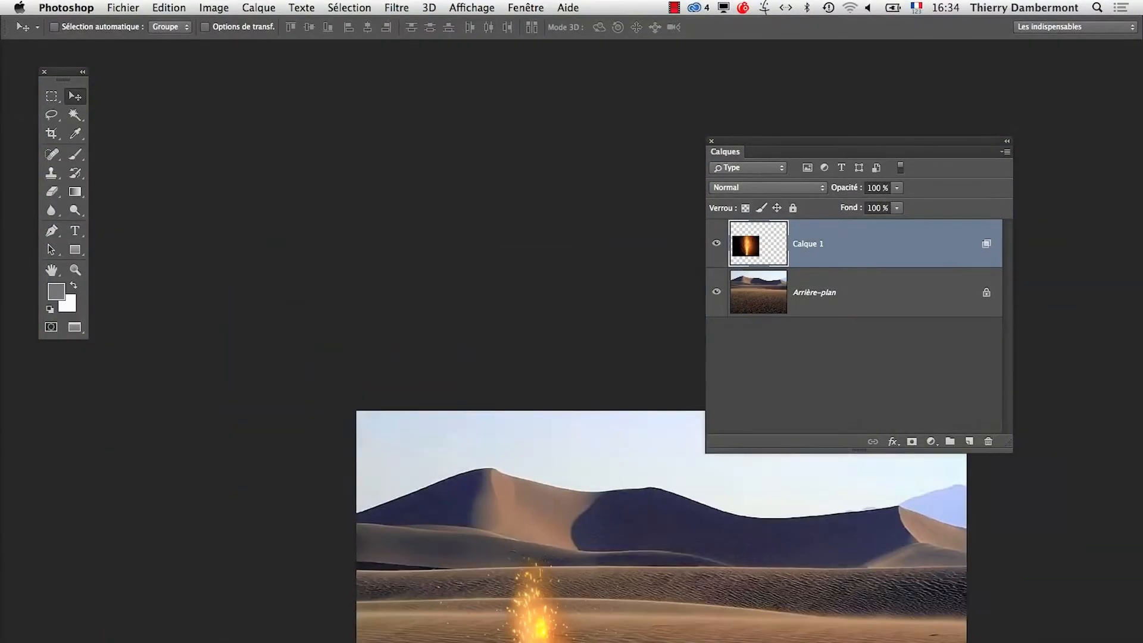
Duplicate the sparks layer twice in the desert scene, placing one copy on each side of the original
{"action": "left_click_drag", "start_coordinate": [586, 642], "coordinate": [367, 552]}
{"action": "left_click_drag", "start_coordinate": [320, 523], "coordinate": [575, 509]}
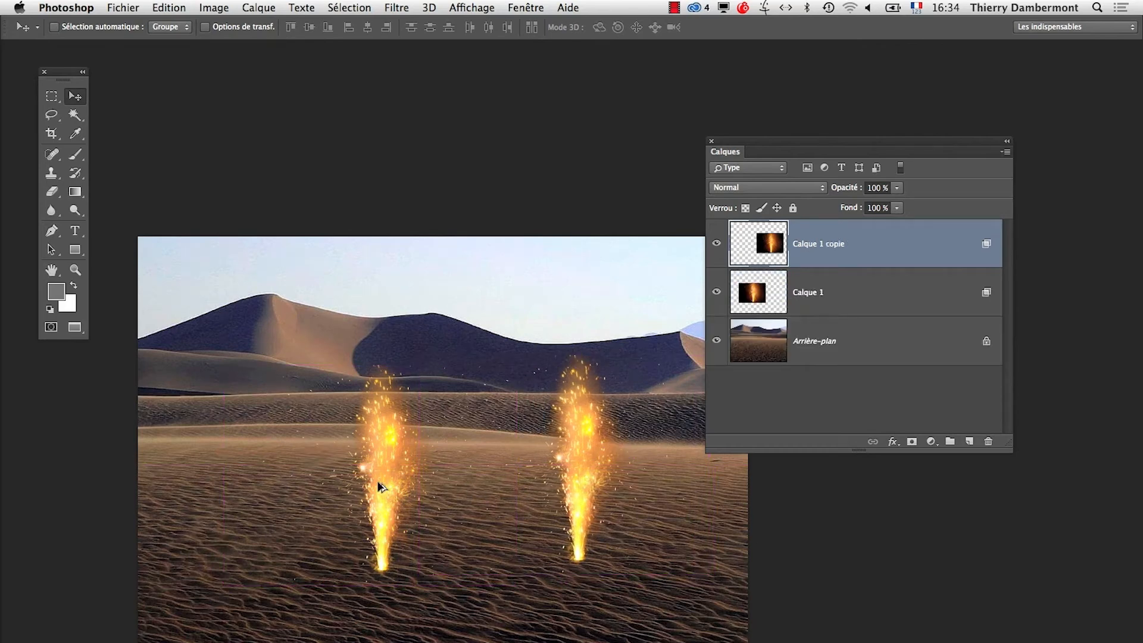
{"action": "left_click_drag", "start_coordinate": [377, 480], "coordinate": [43, 520]}
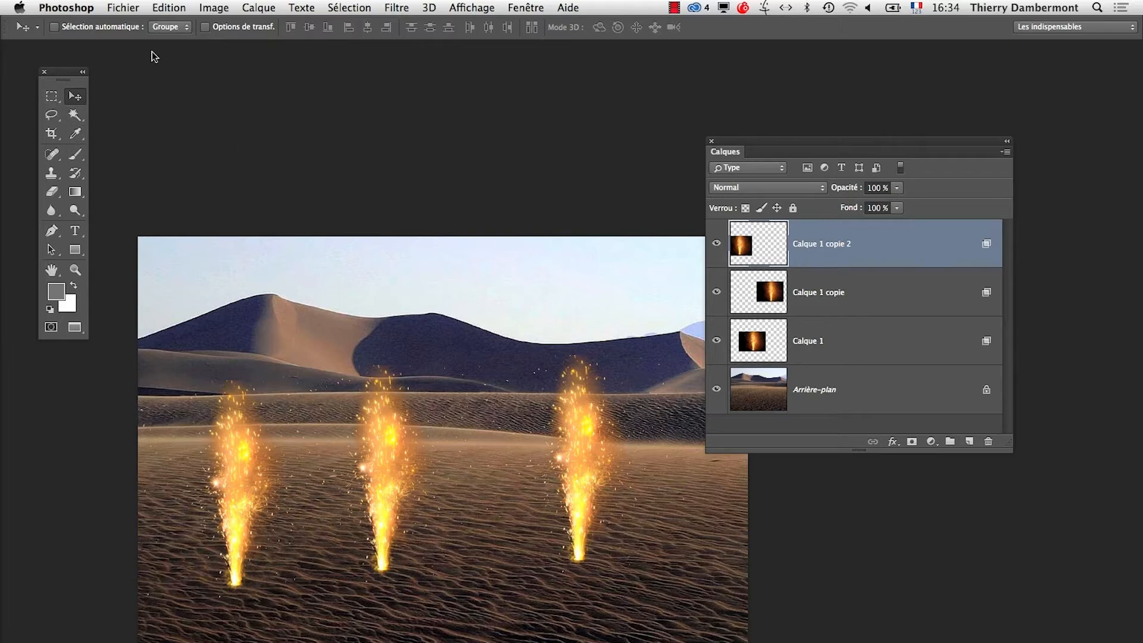
Save the desert composite with its layers as a Photoshop file named desert-02.psd
{"action": "left_click", "coordinate": [123, 7]}
{"action": "left_click", "coordinate": [212, 149]}
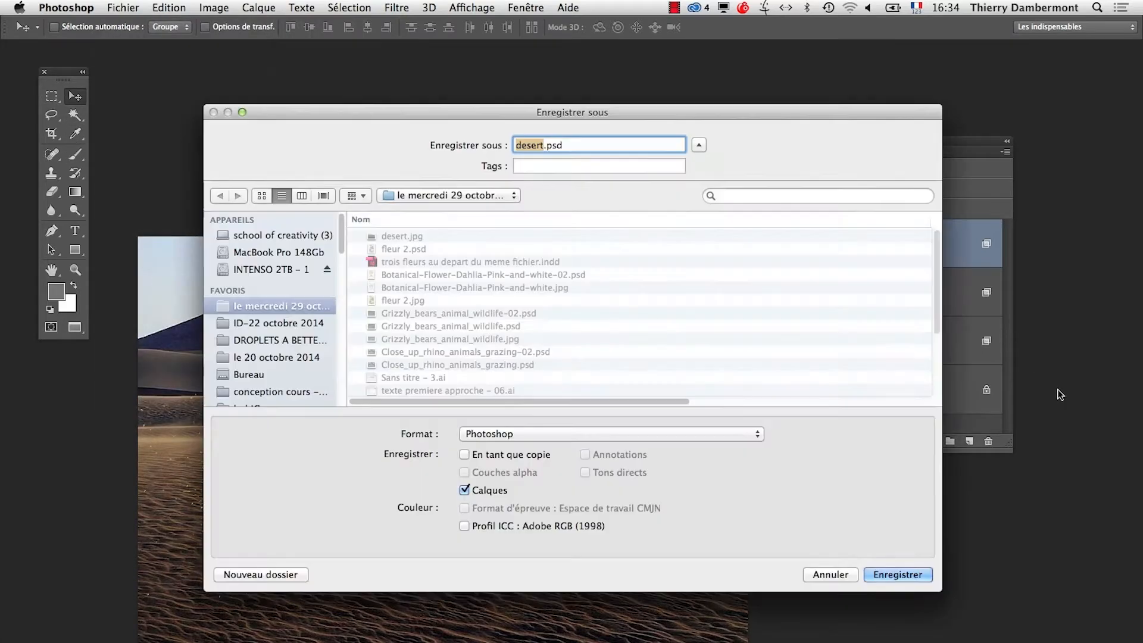
{"action": "left_click", "coordinate": [544, 145]}
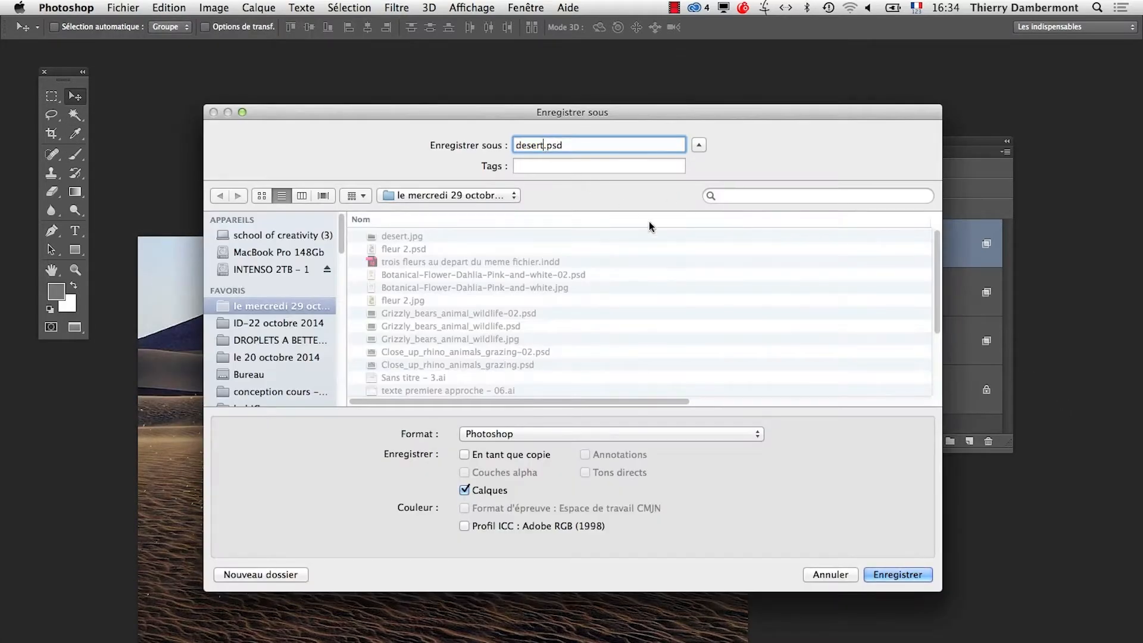
{"action": "type", "text": "-02"}
{"action": "left_click", "coordinate": [911, 575]}
{"action": "left_click", "coordinate": [787, 379]}
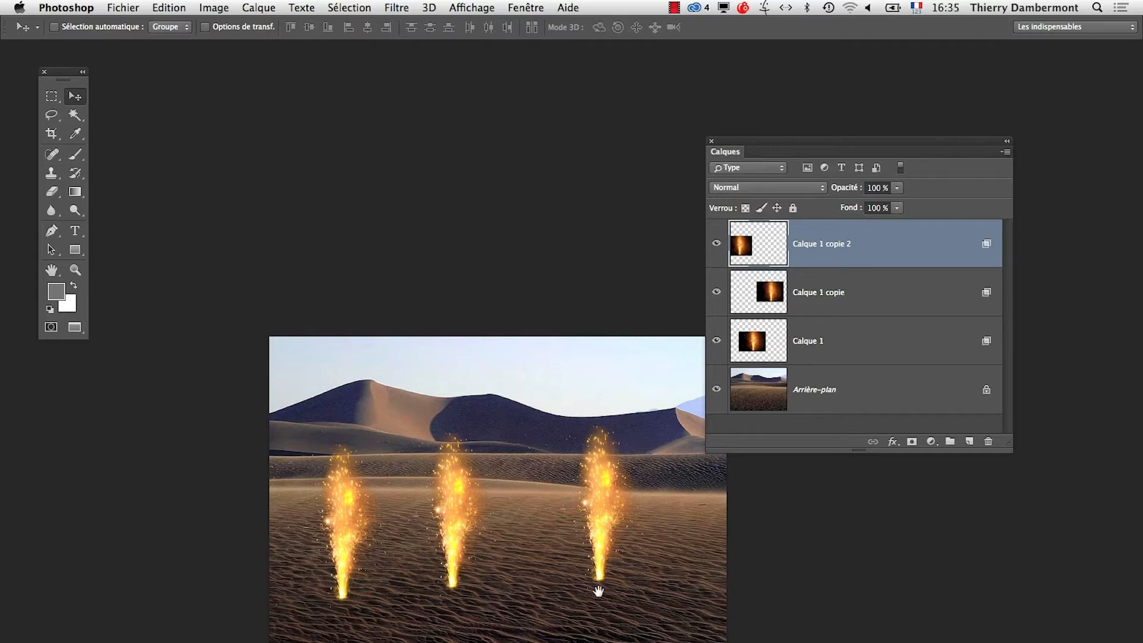
Move the layers panel clear of the sparks and convert the layer Calque 1 copie 2 to a smart object
{"action": "key", "text": "super"}
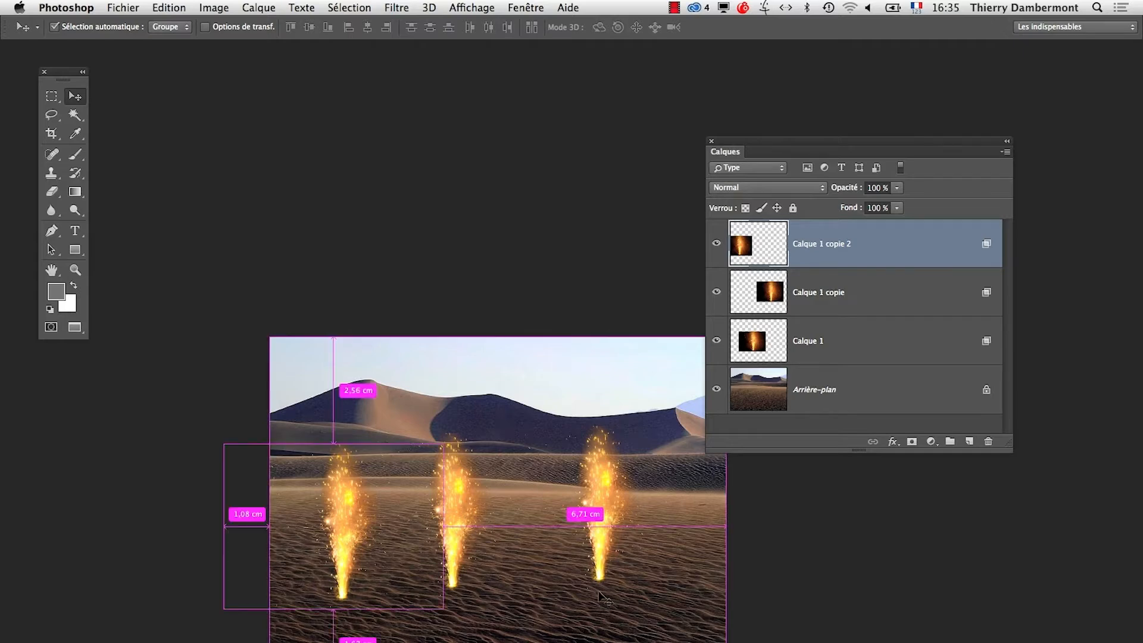
{"action": "left_click", "coordinate": [616, 559], "text": "super"}
{"action": "left_click", "coordinate": [618, 559], "text": "super"}
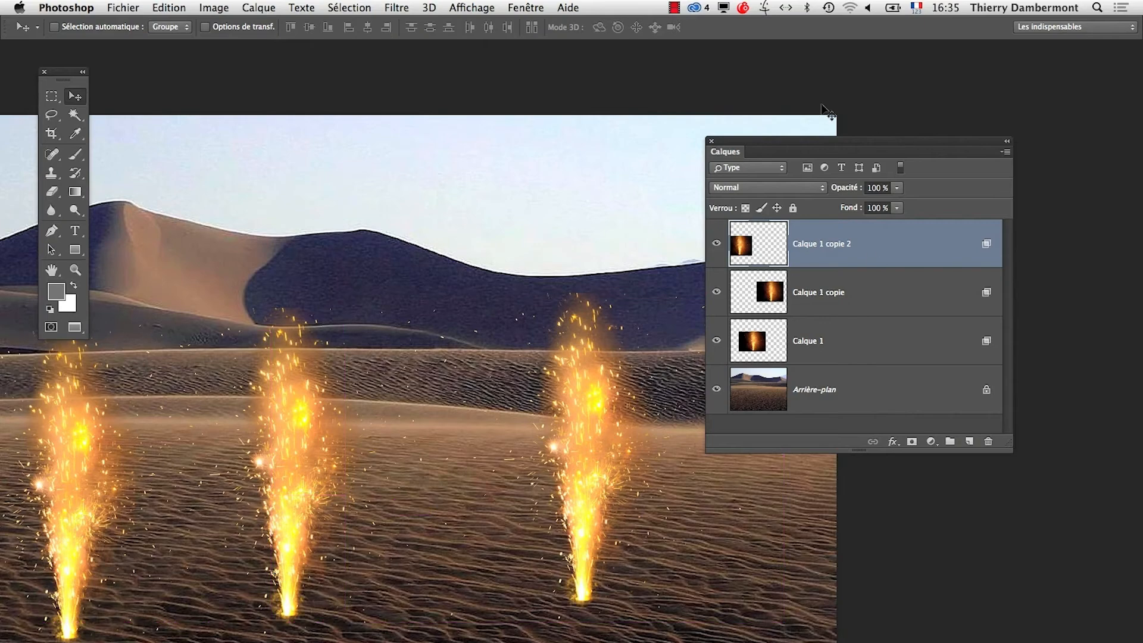
{"action": "left_click_drag", "start_coordinate": [788, 140], "coordinate": [869, 138]}
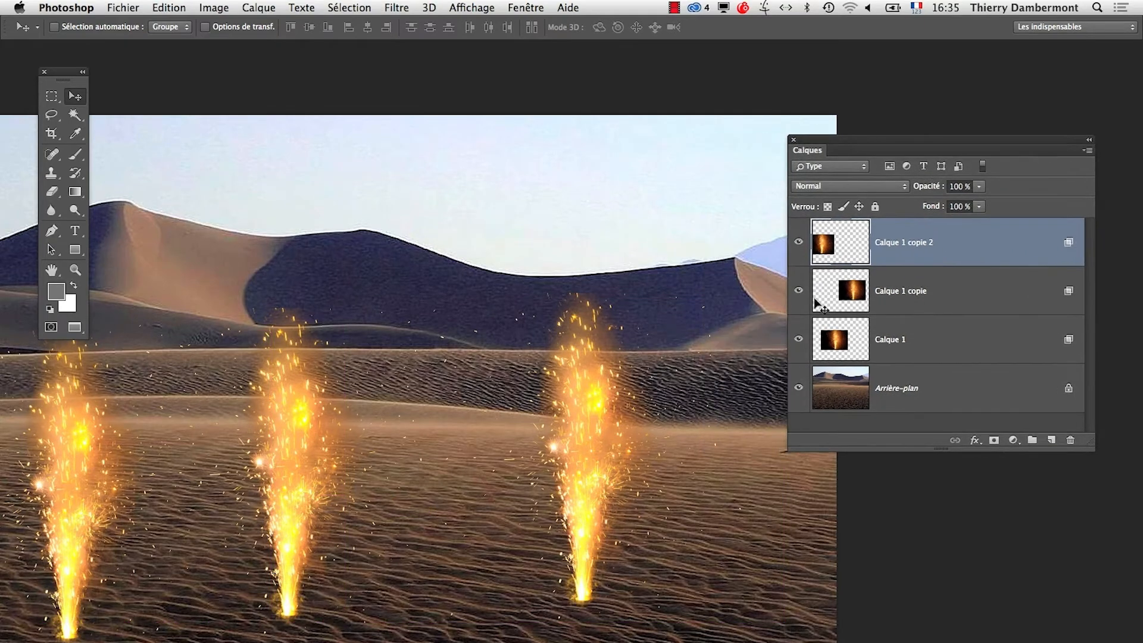
{"action": "left_click", "coordinate": [168, 6]}
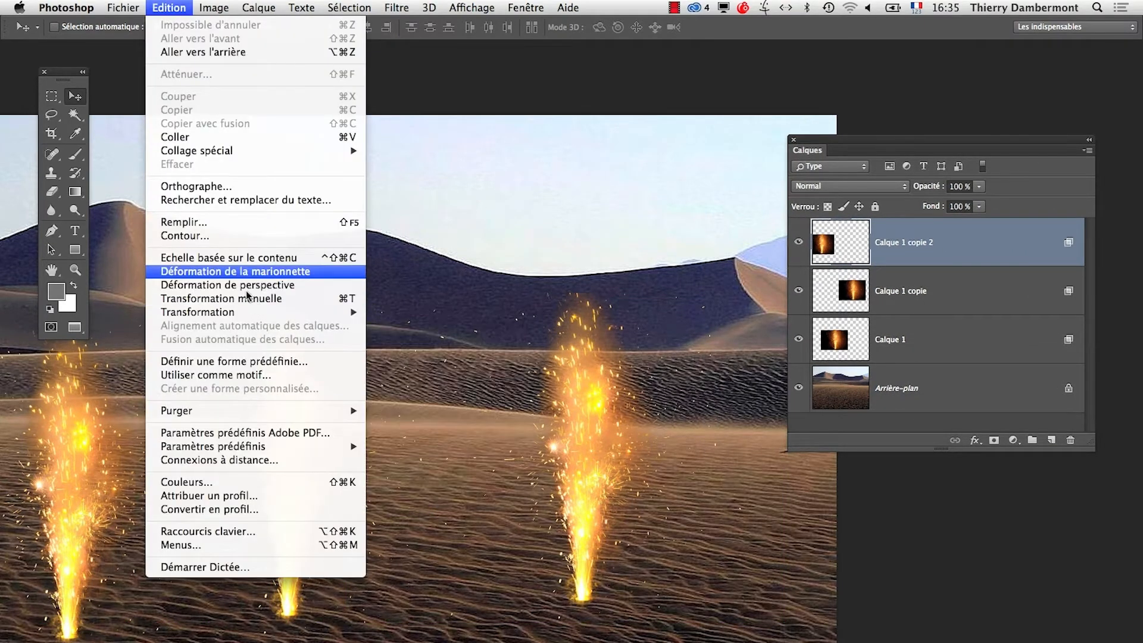
{"action": "left_click", "coordinate": [972, 246]}
{"action": "right_click", "coordinate": [971, 250]}
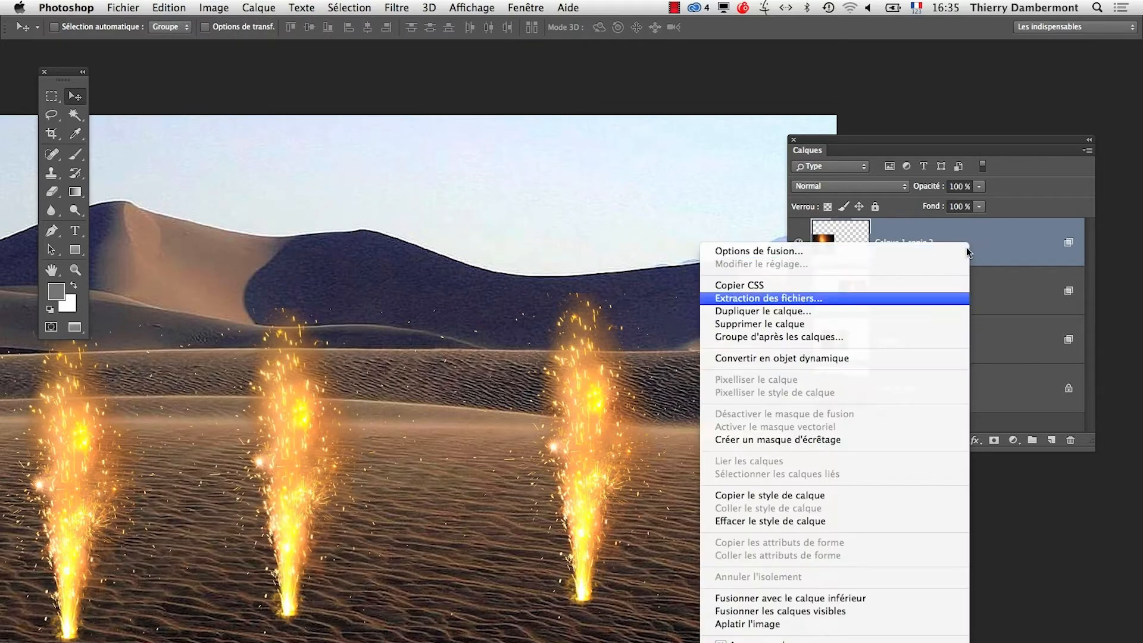
{"action": "key", "text": "Escape"}
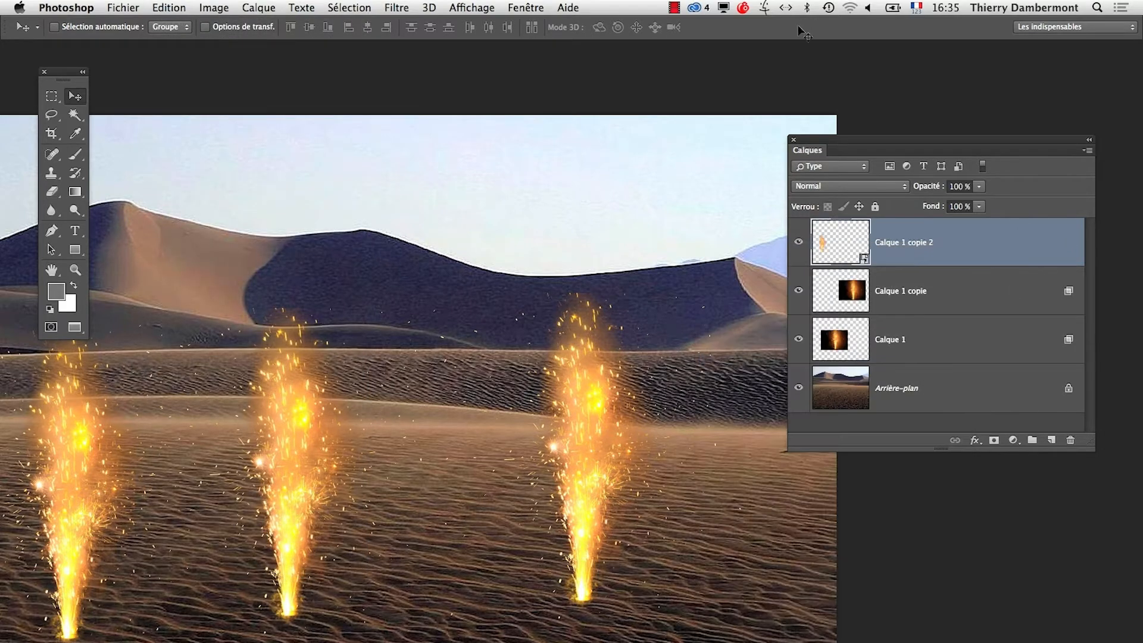
Start a Puppet Warp on Calque 1 copie 2 with the mesh shown, pinning the sparks at base, middle and top
{"action": "left_click", "coordinate": [169, 7]}
{"action": "left_click", "coordinate": [242, 262]}
{"action": "left_click", "coordinate": [354, 27]}
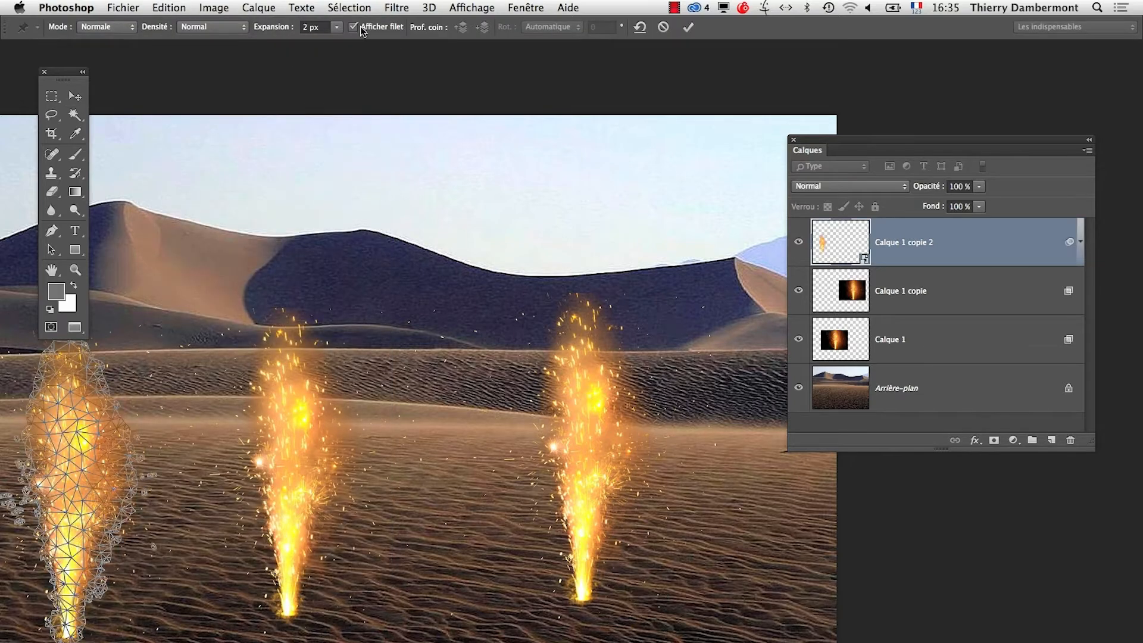
{"action": "left_click_drag", "start_coordinate": [201, 455], "coordinate": [513, 304]}
{"action": "left_click", "coordinate": [385, 381], "text": "super"}
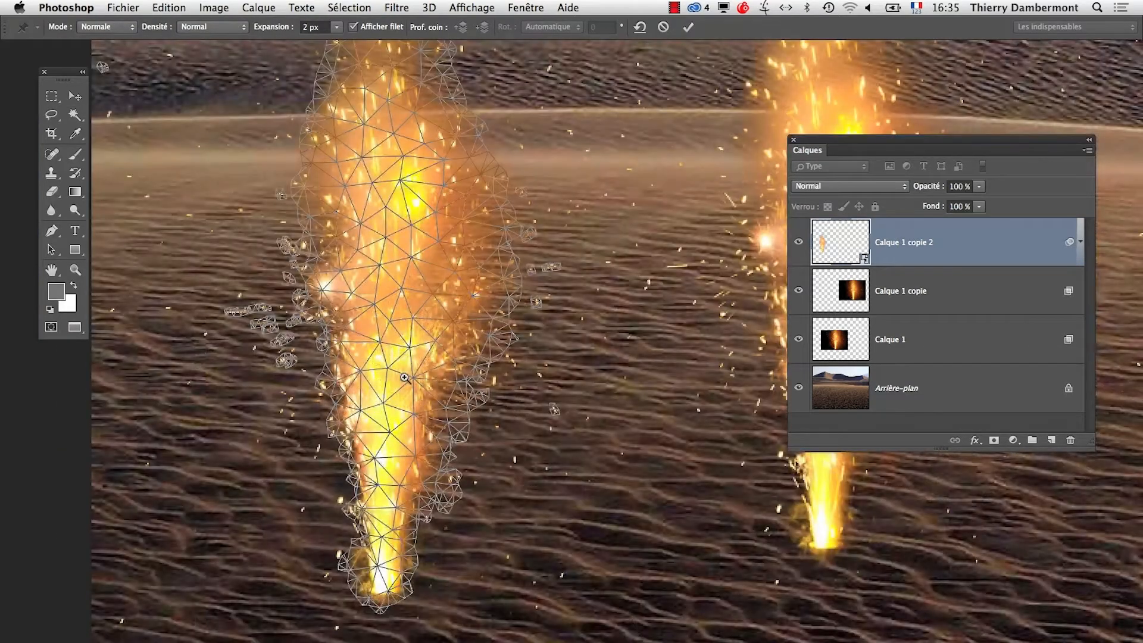
{"action": "left_click_drag", "start_coordinate": [397, 235], "coordinate": [414, 402]}
{"action": "left_click", "coordinate": [398, 633]}
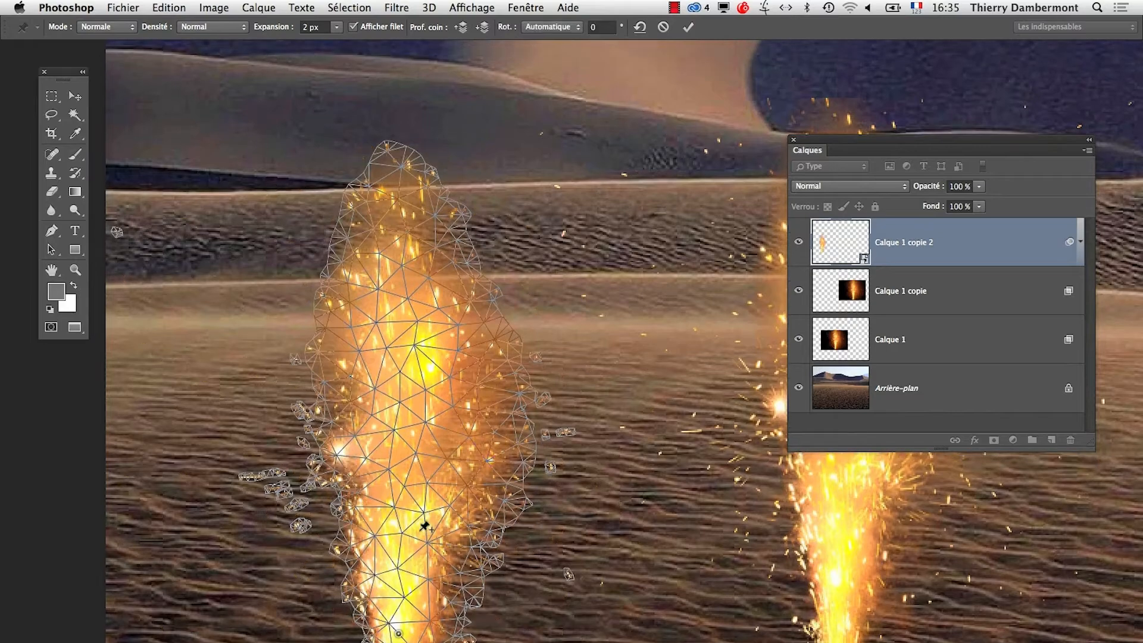
{"action": "left_click", "coordinate": [396, 428]}
{"action": "left_click", "coordinate": [384, 219]}
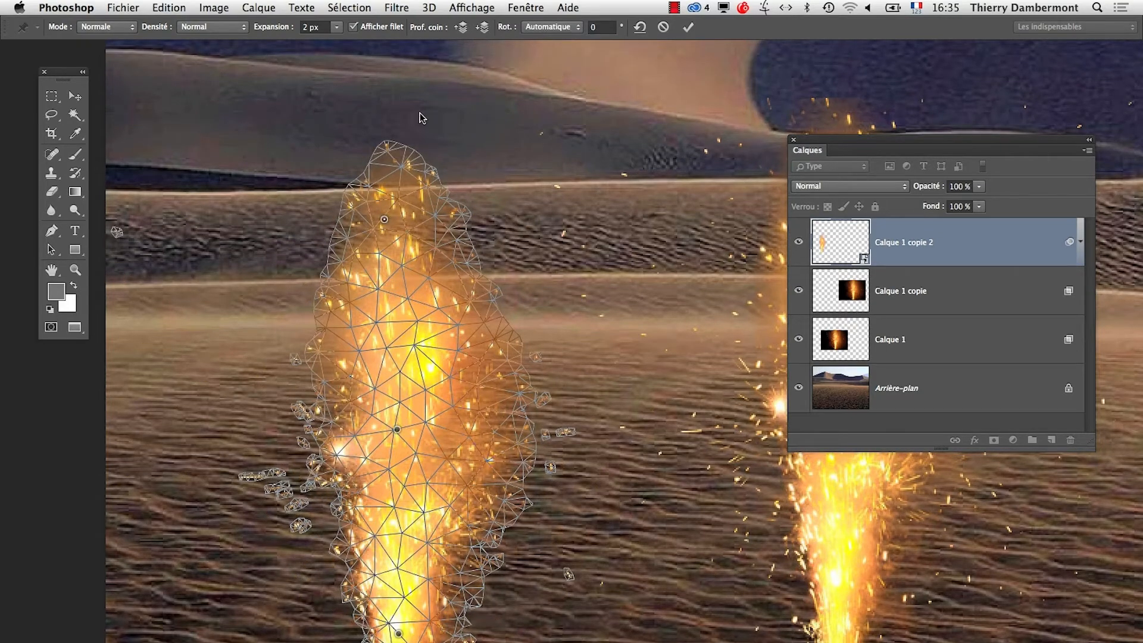
Hide the warp mesh and bend the sparks into a curve by moving the top and middle pins to one side
{"action": "left_click", "coordinate": [354, 27]}
{"action": "left_click_drag", "start_coordinate": [397, 429], "coordinate": [368, 441]}
{"action": "left_click", "coordinate": [398, 633]}
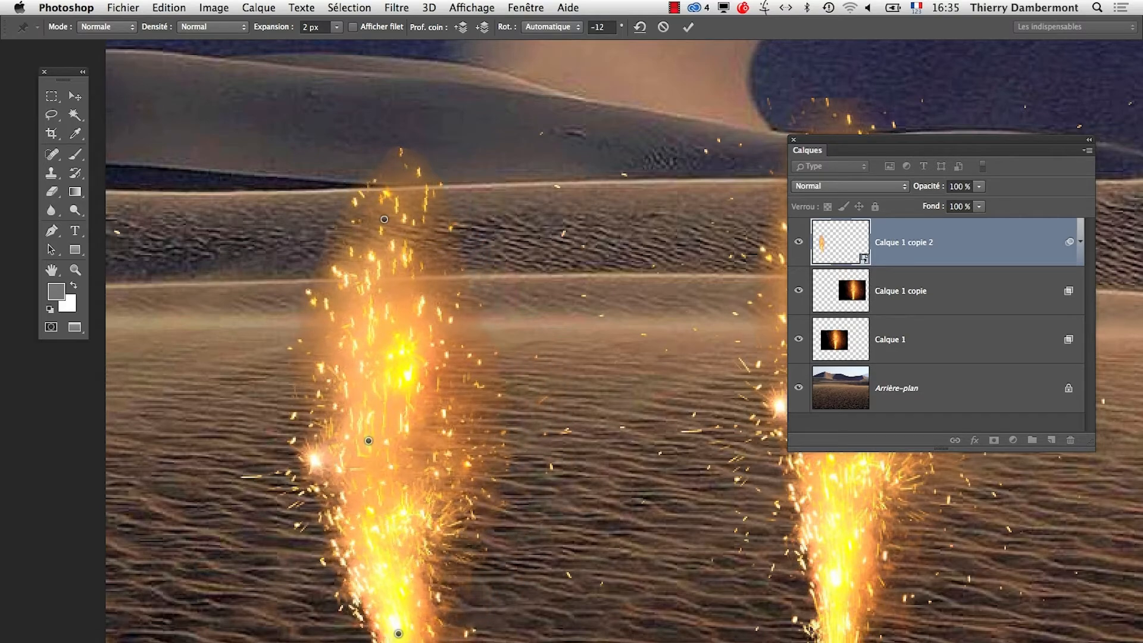
{"action": "left_click_drag", "start_coordinate": [400, 640], "coordinate": [395, 642]}
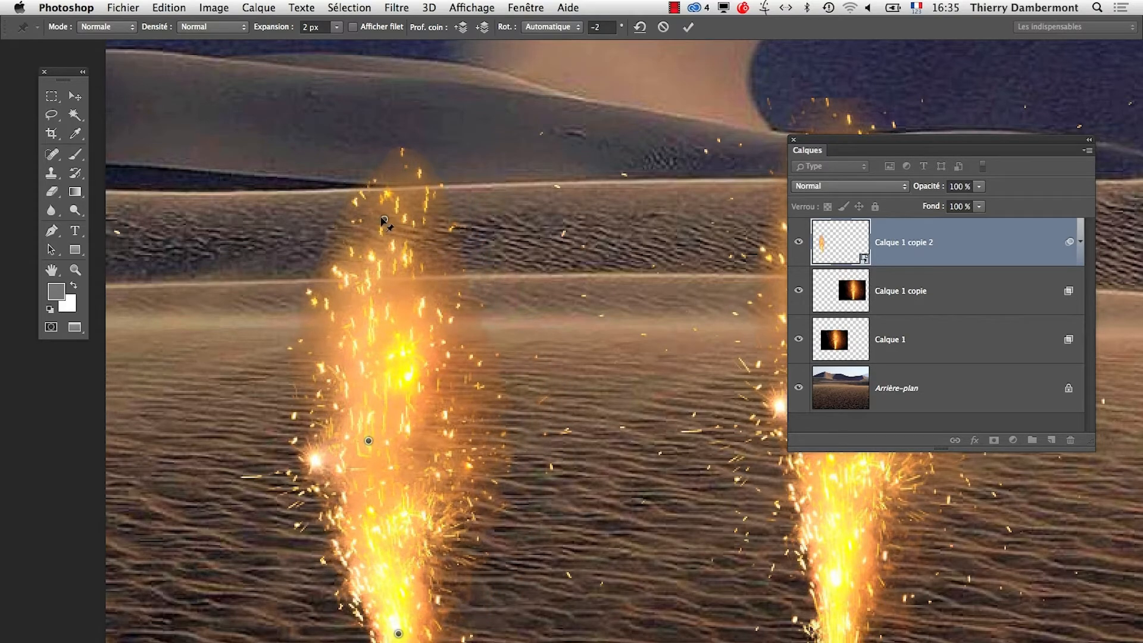
{"action": "left_click_drag", "start_coordinate": [384, 221], "coordinate": [554, 176]}
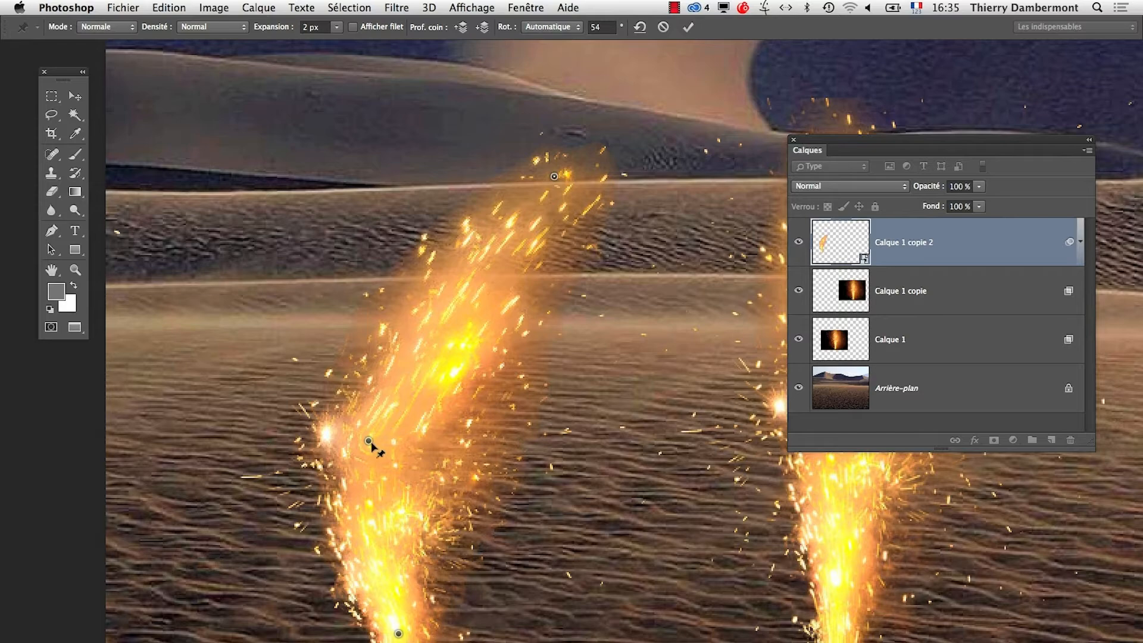
{"action": "left_click_drag", "start_coordinate": [369, 441], "coordinate": [628, 478]}
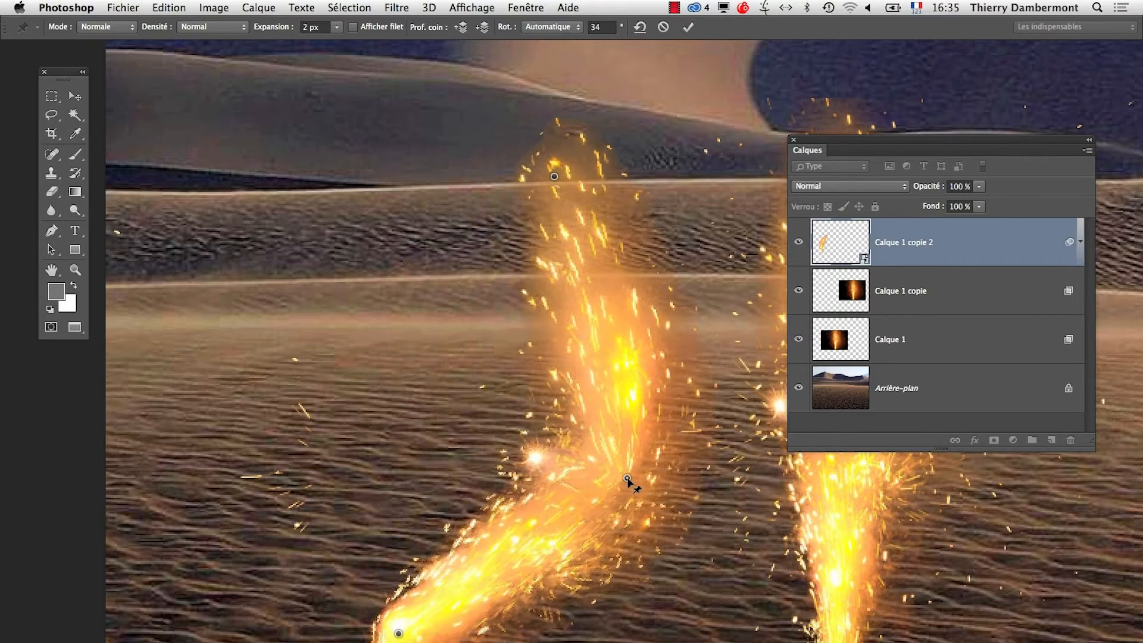
Examine the tip of the bent sparks up close and cancel the Puppet Warp
{"action": "left_click", "coordinate": [603, 174], "text": "super"}
{"action": "left_click", "coordinate": [603, 177], "text": "super"}
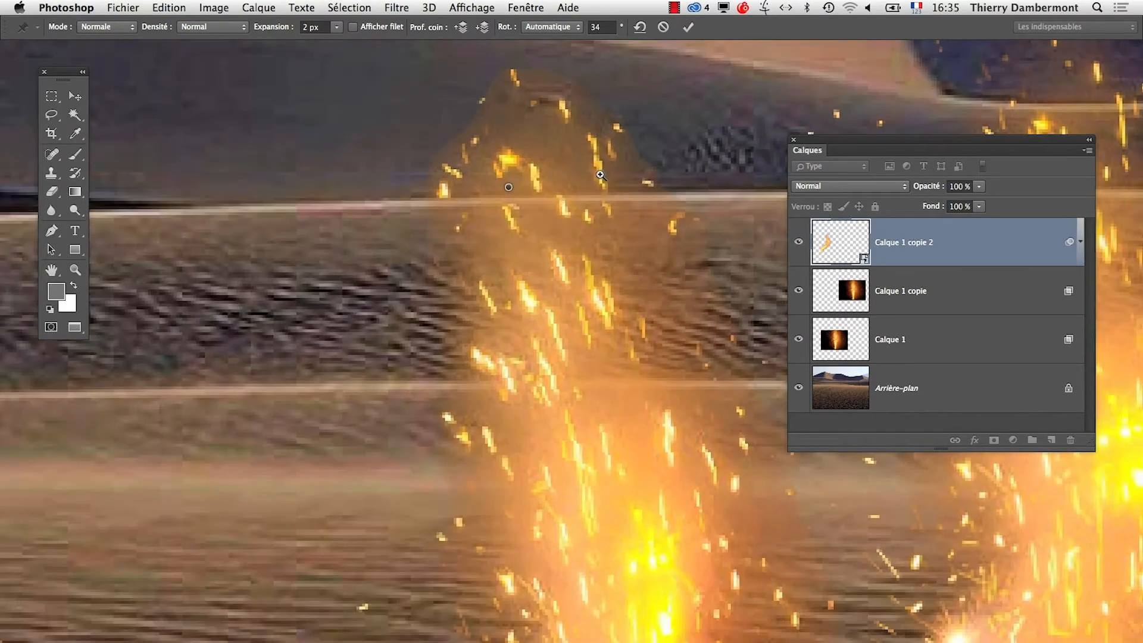
{"action": "left_click_drag", "start_coordinate": [593, 186], "coordinate": [545, 268]}
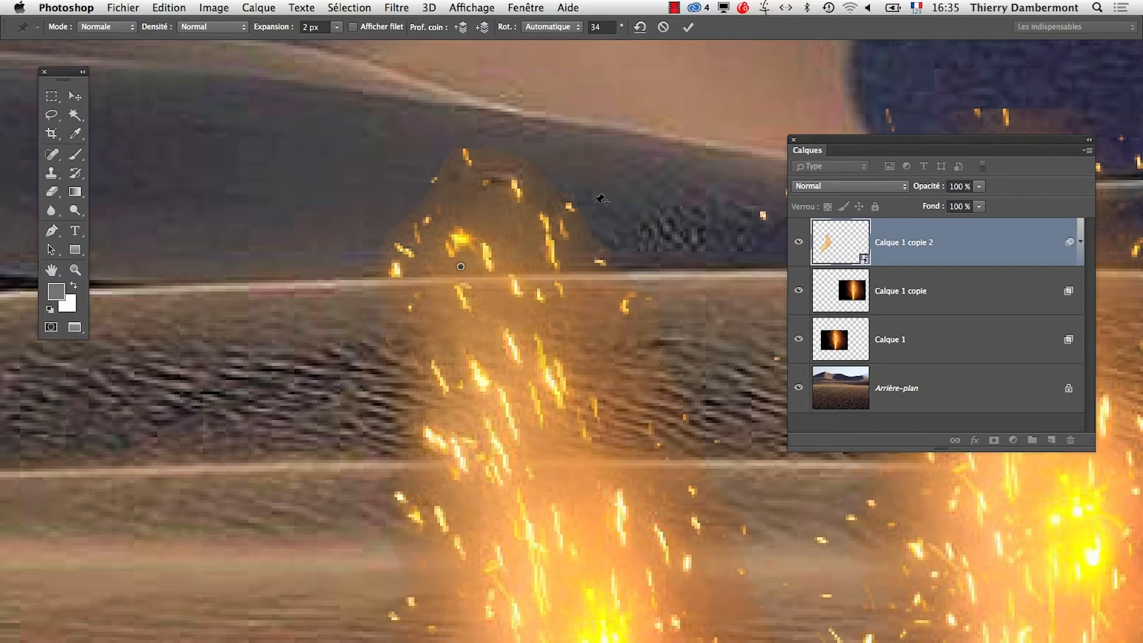
{"action": "left_click", "coordinate": [664, 27]}
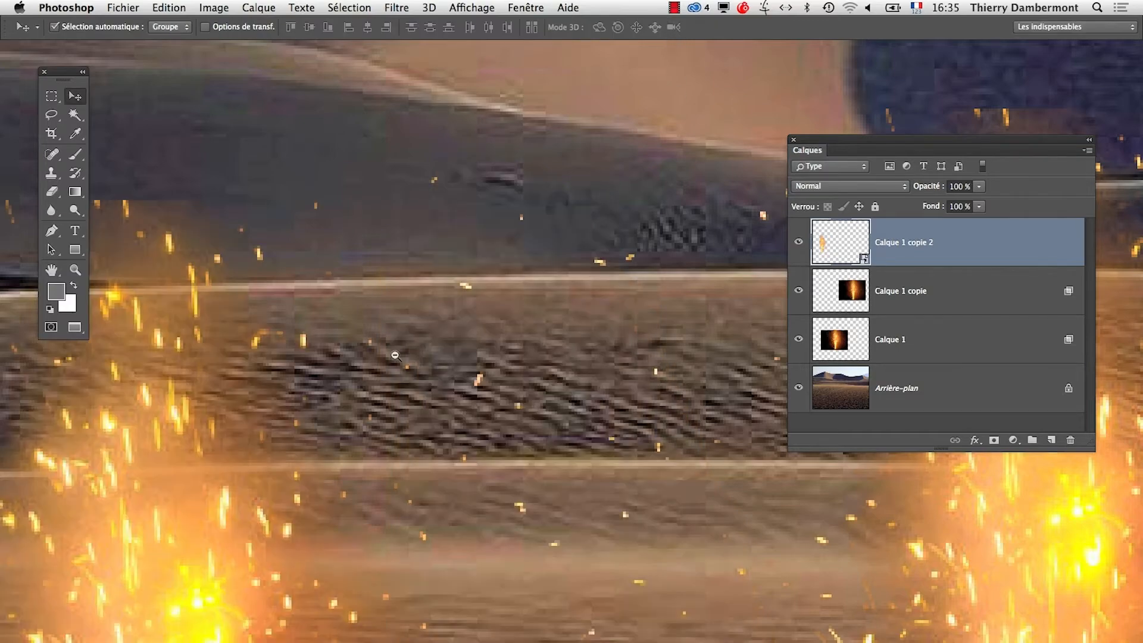
Restart Puppet Warp on Calque 1 copie 2 and display the mesh around the tip of the sparks
{"action": "left_click", "coordinate": [390, 358], "text": "alt+super"}
{"action": "left_click", "coordinate": [354, 420], "text": "alt+super"}
{"action": "left_click_drag", "start_coordinate": [335, 443], "coordinate": [481, 309]}
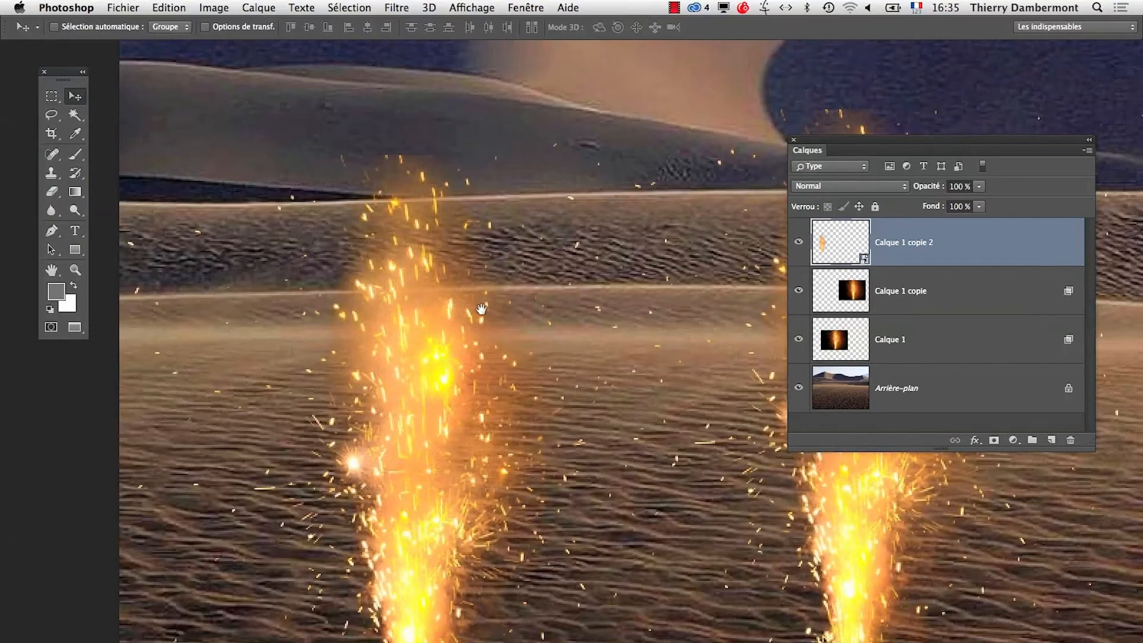
{"action": "left_click", "coordinate": [182, 7]}
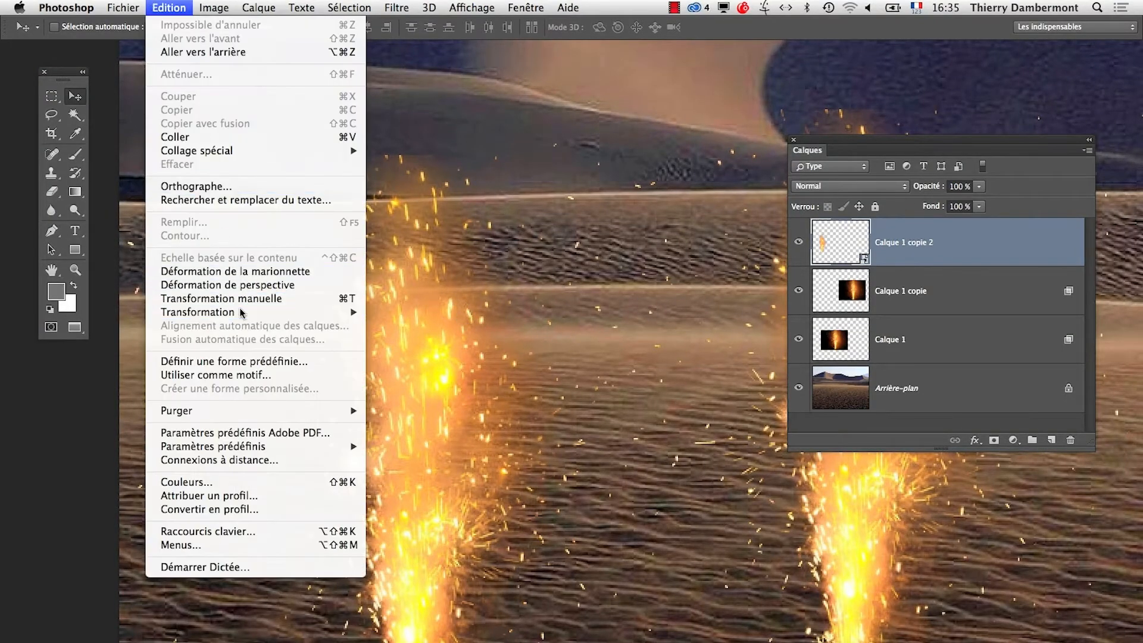
{"action": "left_click", "coordinate": [239, 266]}
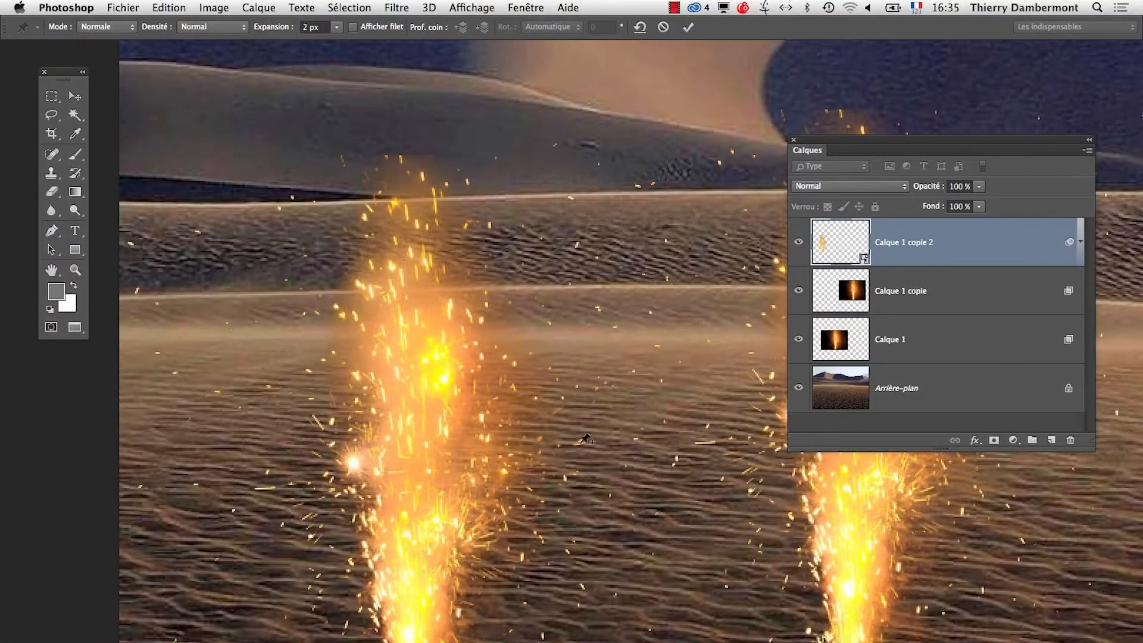
{"action": "left_click", "coordinate": [353, 27]}
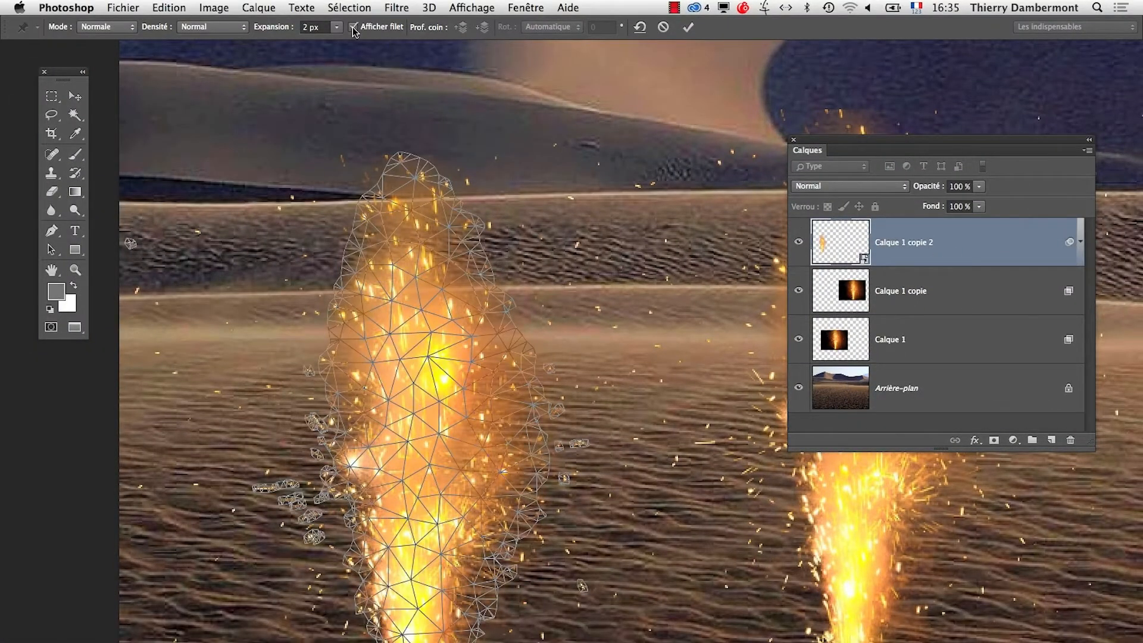
{"action": "left_click", "coordinate": [354, 27]}
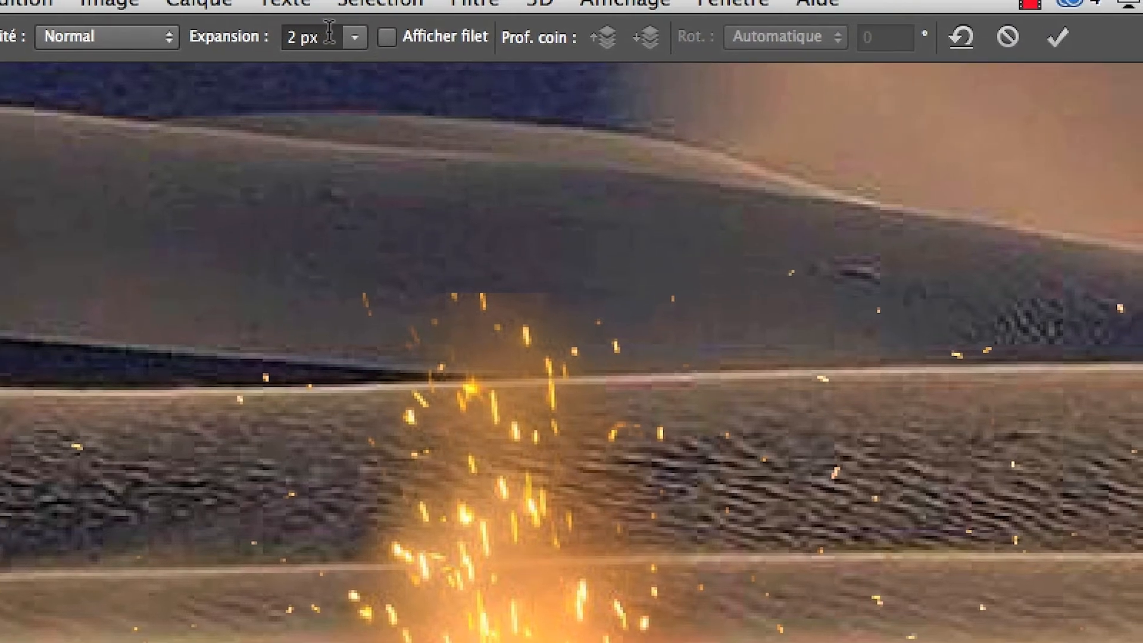
{"action": "left_click", "coordinate": [331, 10]}
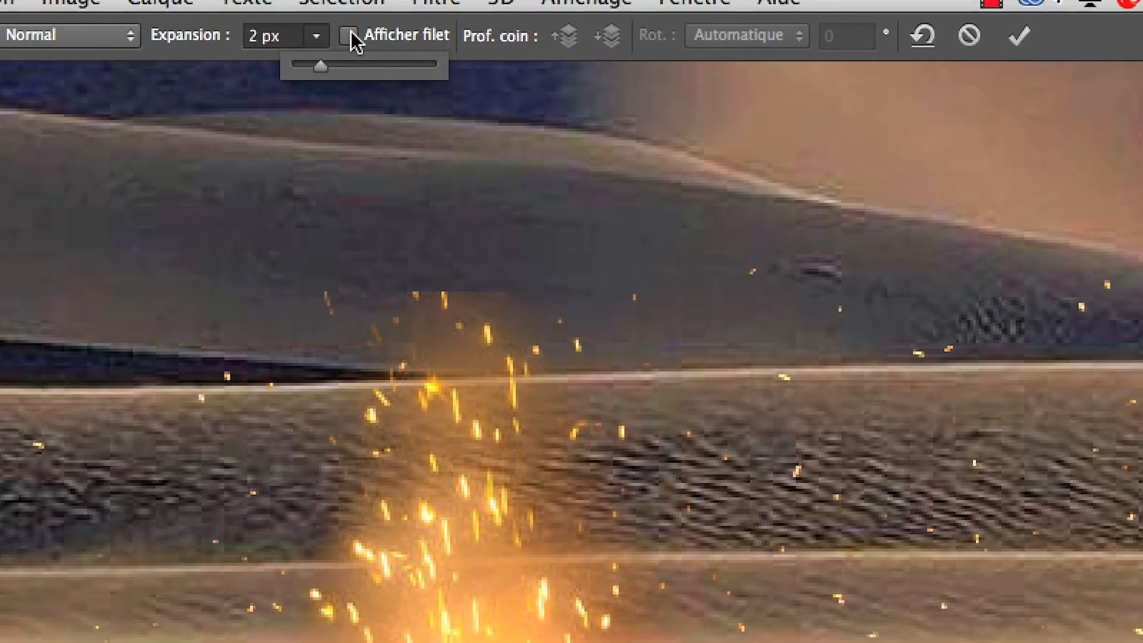
{"action": "left_click", "coordinate": [351, 36]}
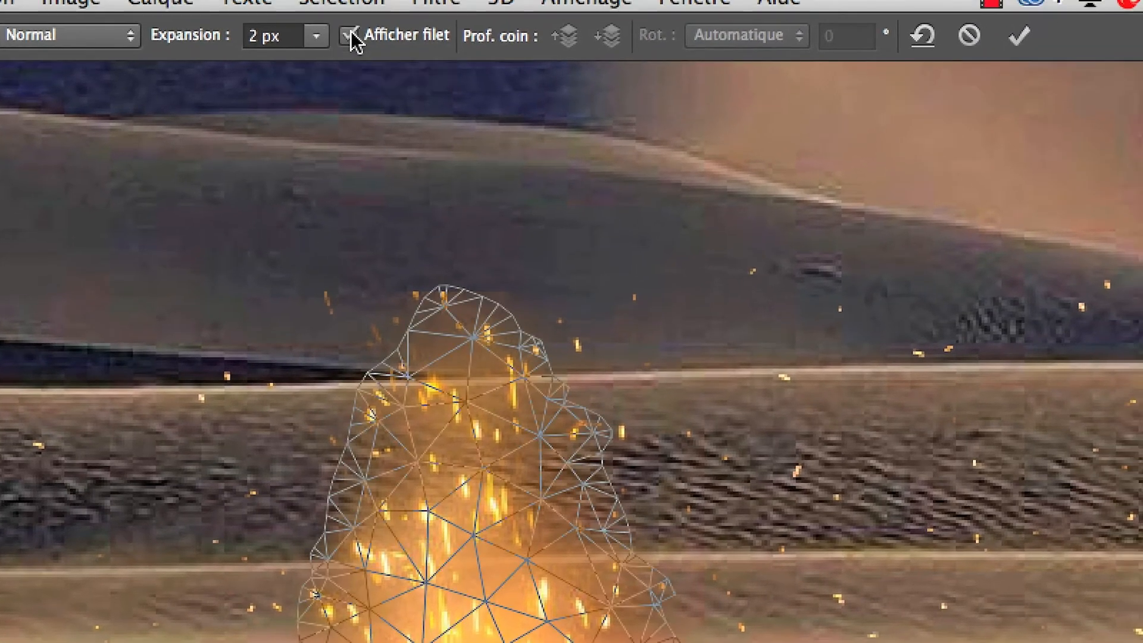